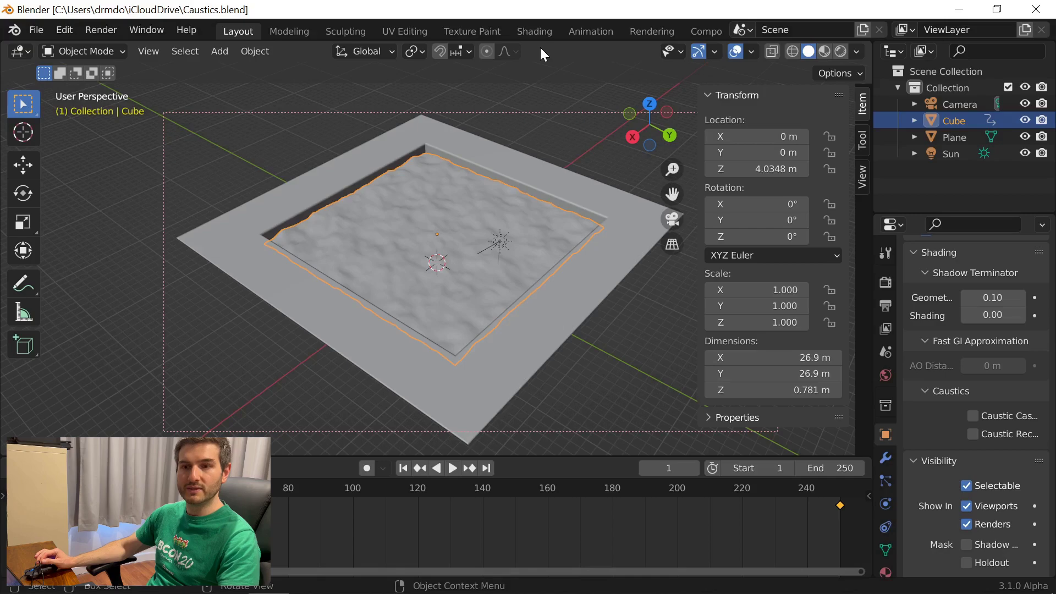
- Preview the pool in rendered shading and toggle Caustic Caster on the water object to compare its effect
left_click(842, 51)
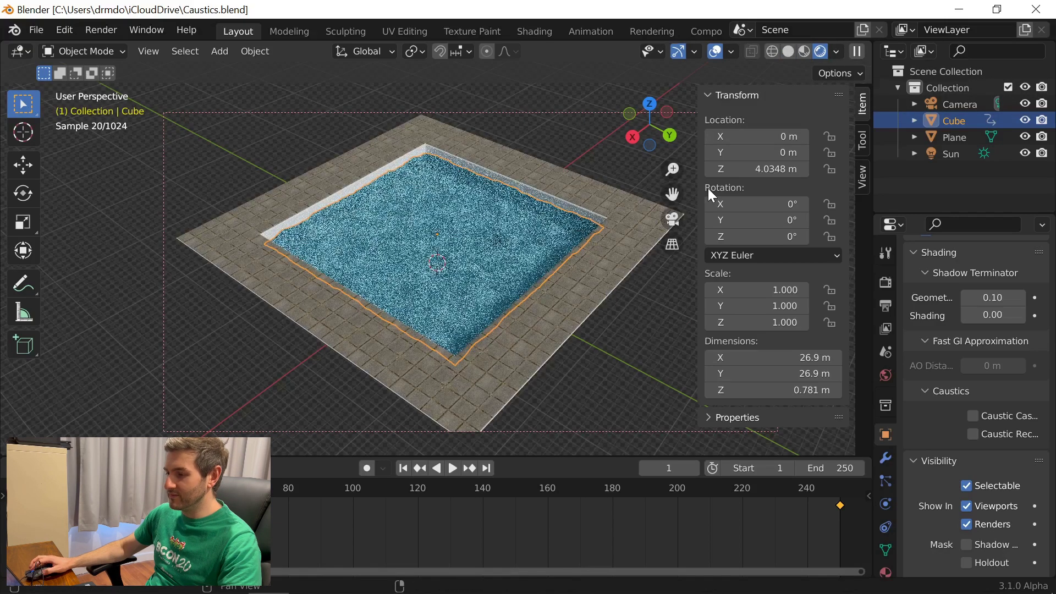
scroll(499, 283, "up", 5)
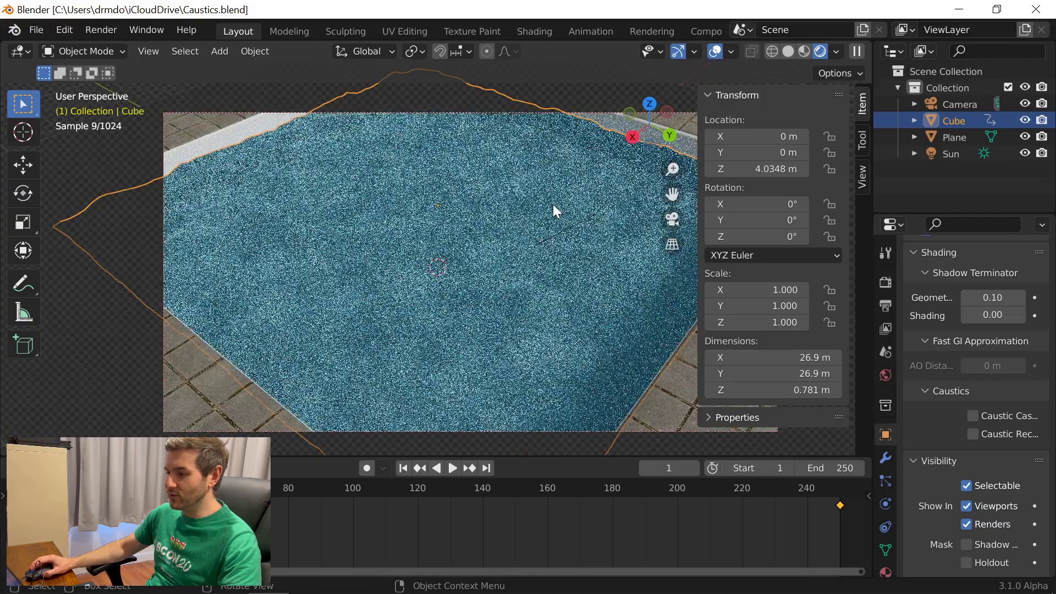
scroll(553, 212, "down", 4)
middle_click_drag(559, 217, 611, 272)
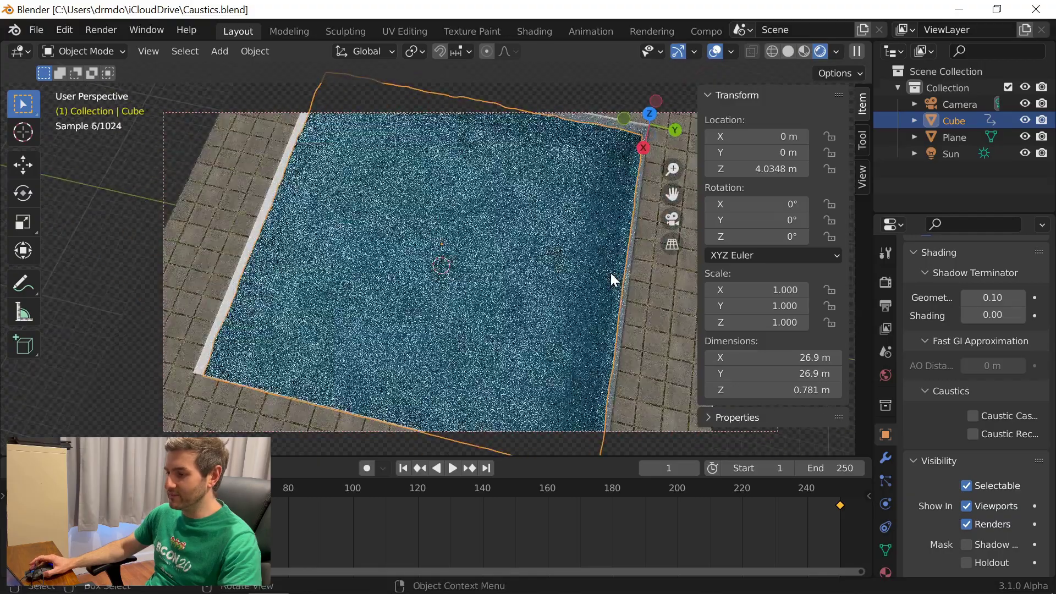
left_click(977, 415)
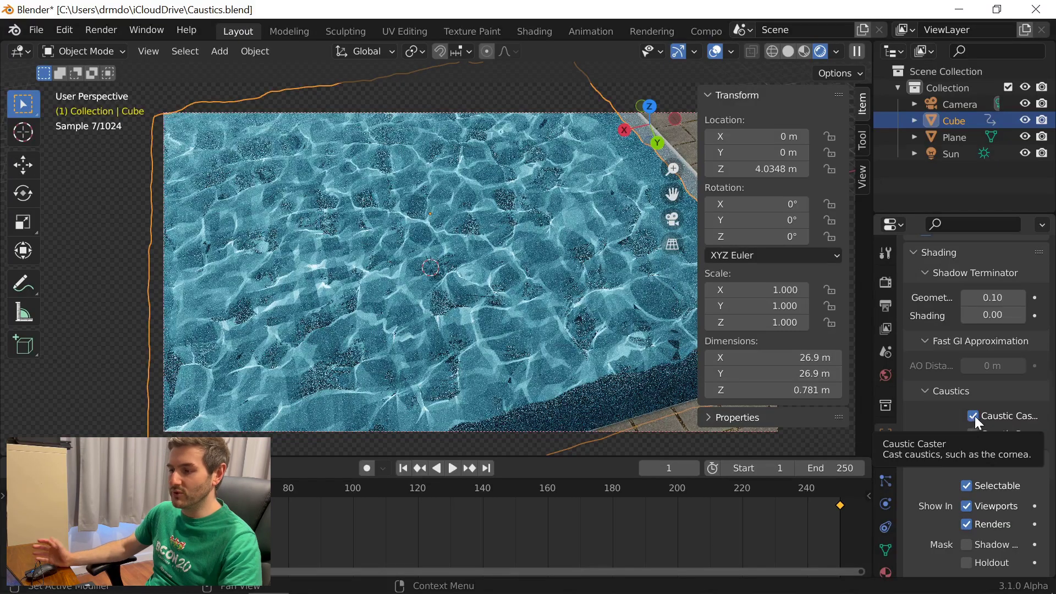
left_click(973, 417)
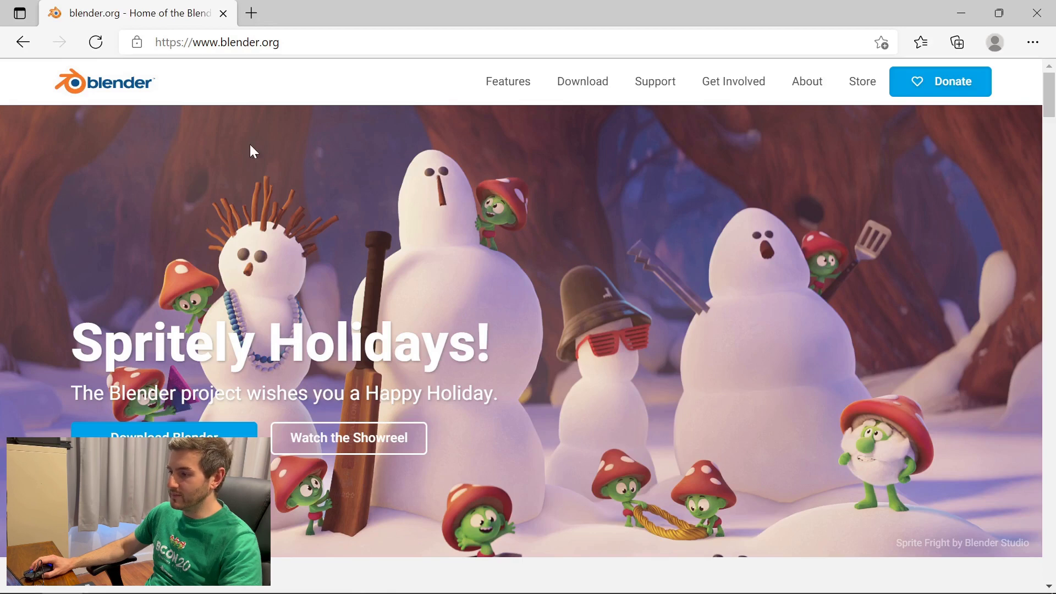
- Switch to the browser and open the Blender Experimental builds page from the blender.org download section
left_click(599, 88)
scroll(605, 272, "down", 20)
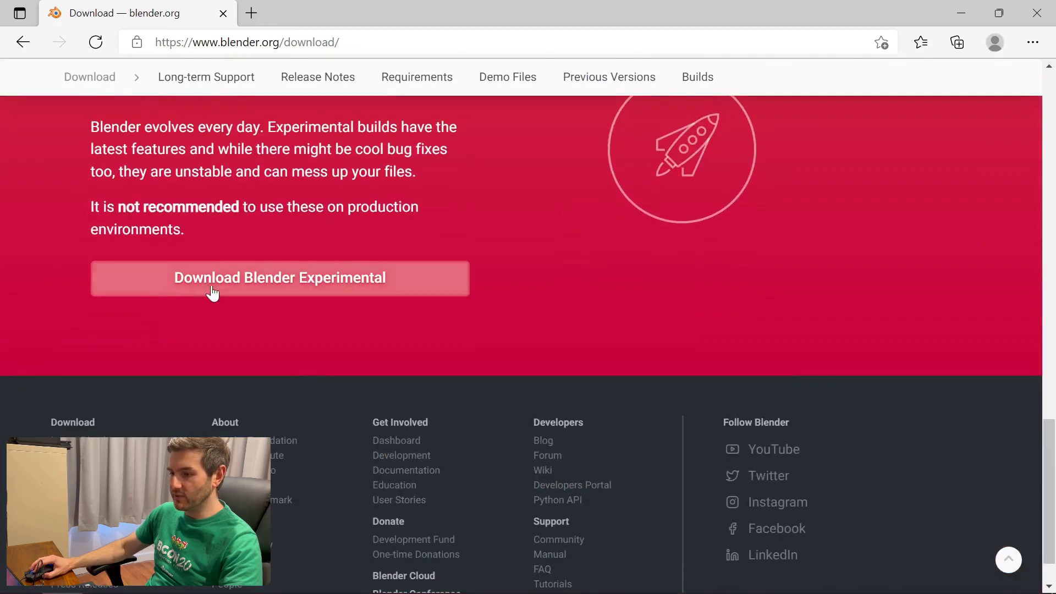
left_click(230, 296)
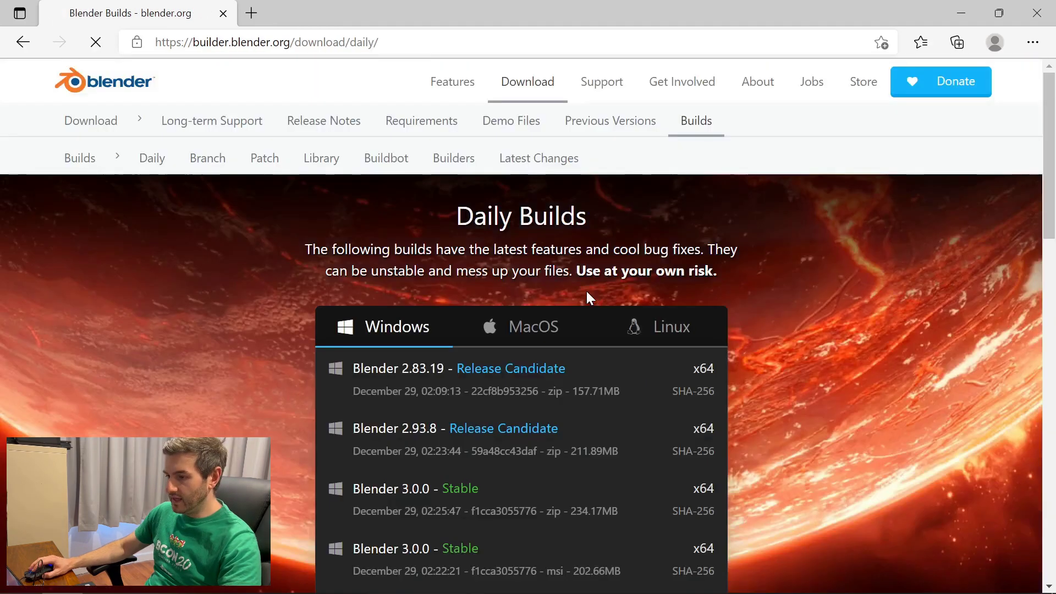
- Open the Patch builds and look through the MacOS, Linux and Windows lists
left_click(267, 160)
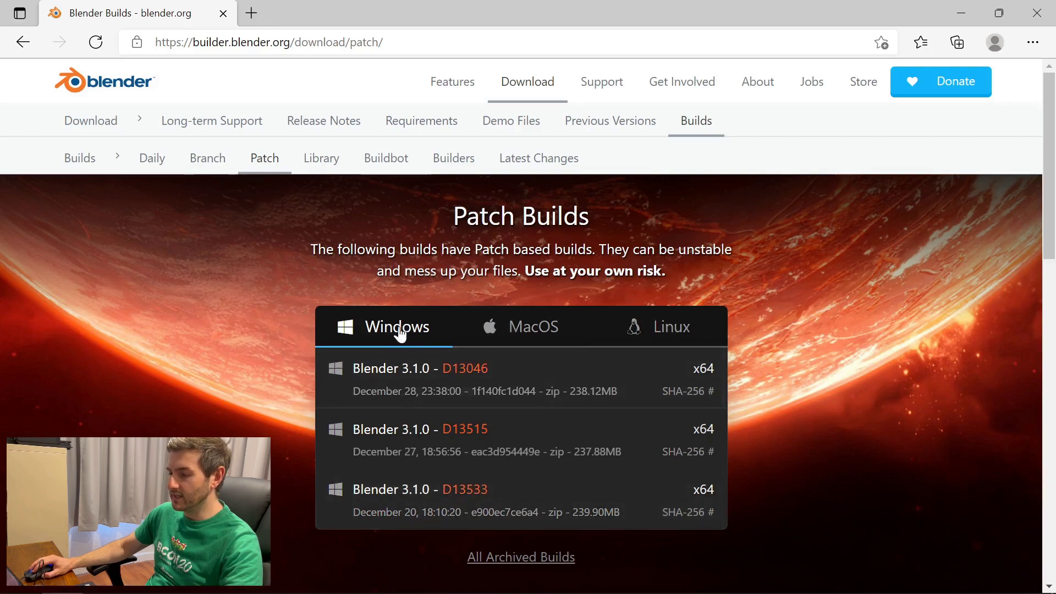
left_click(585, 337)
left_click(668, 327)
left_click(350, 326)
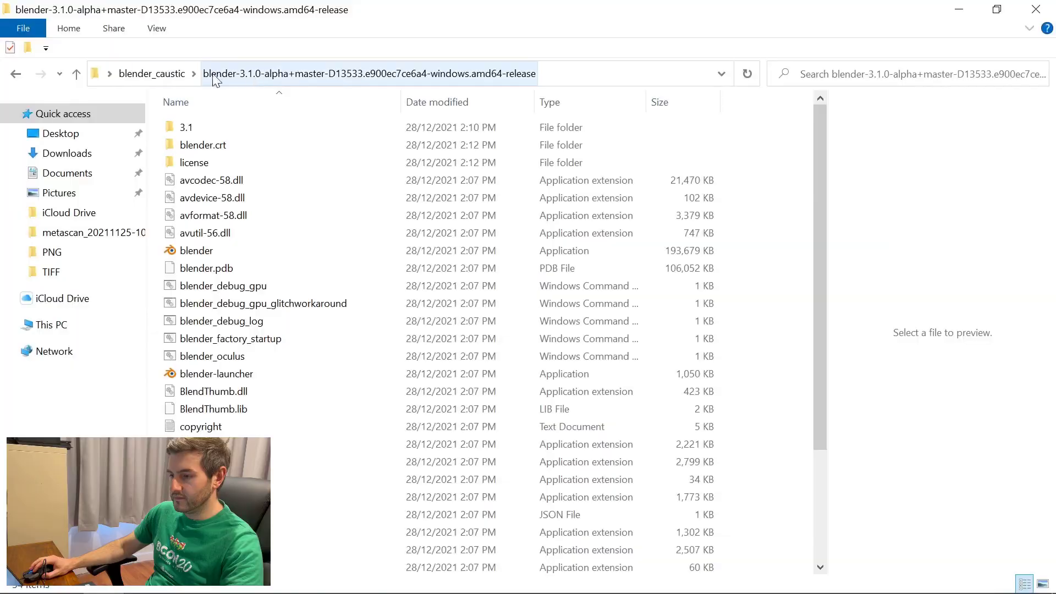
- In File Explorer, launch the blender application from the 3.1.0 alpha D13533 build folder inside blender_caustic
left_click(146, 73)
left_click(455, 215)
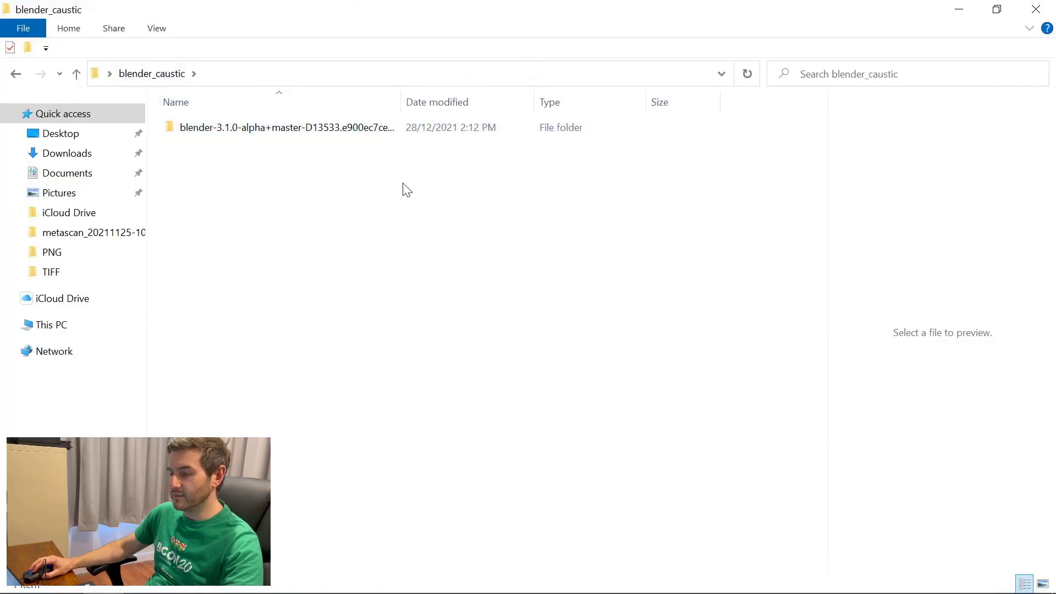
double_click(290, 130)
left_click(222, 250)
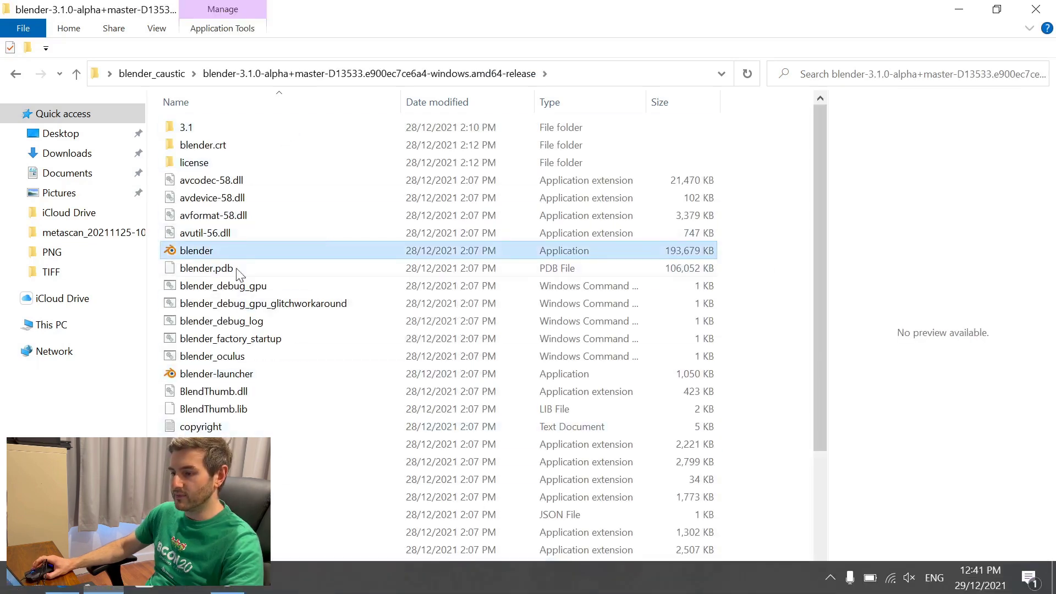
double_click(208, 251)
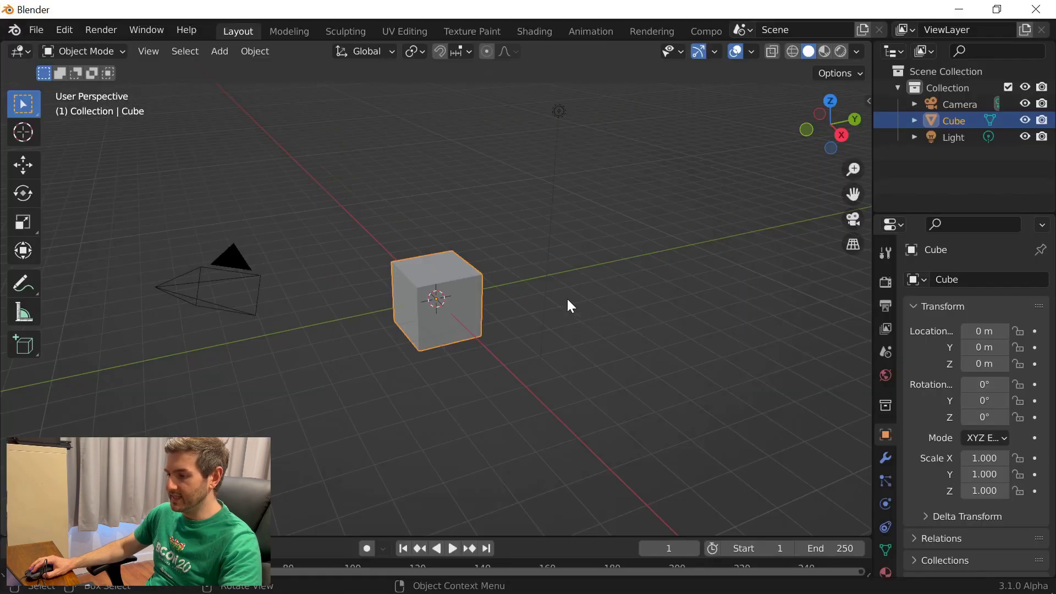
- Delete all the default objects from the scene
key("a")
key("x")
left_click(567, 299)
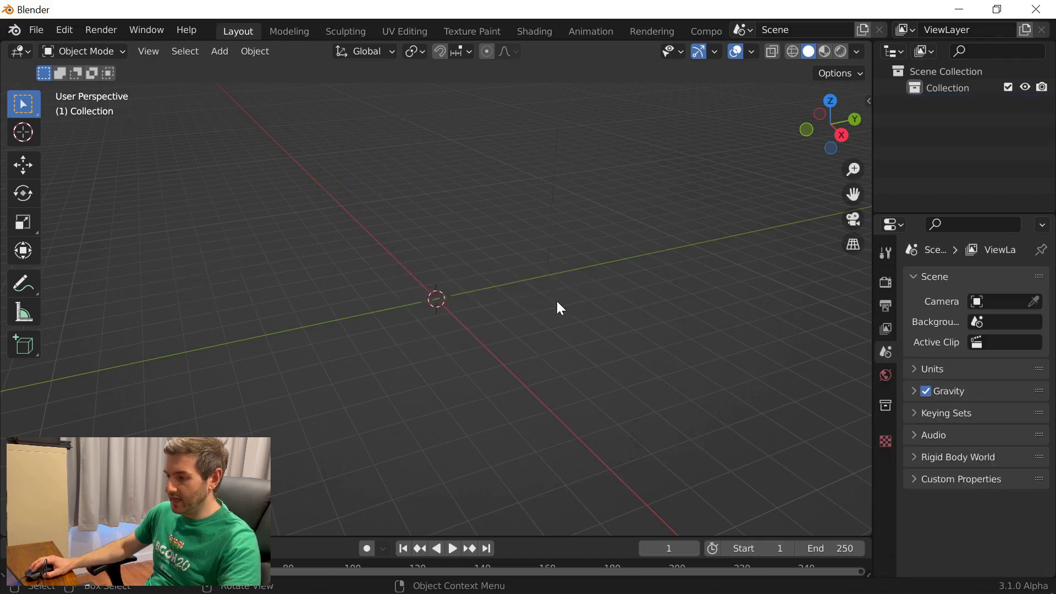
- Add a plane scaled up to about 3.68 and apply its scale
key("shift+a")
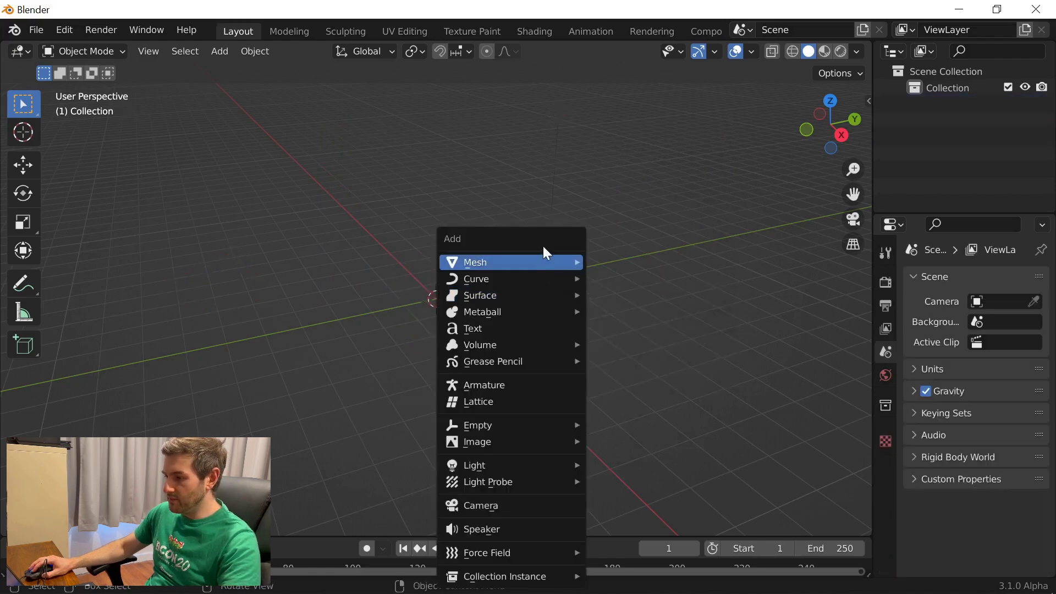
mouse_move(536, 262)
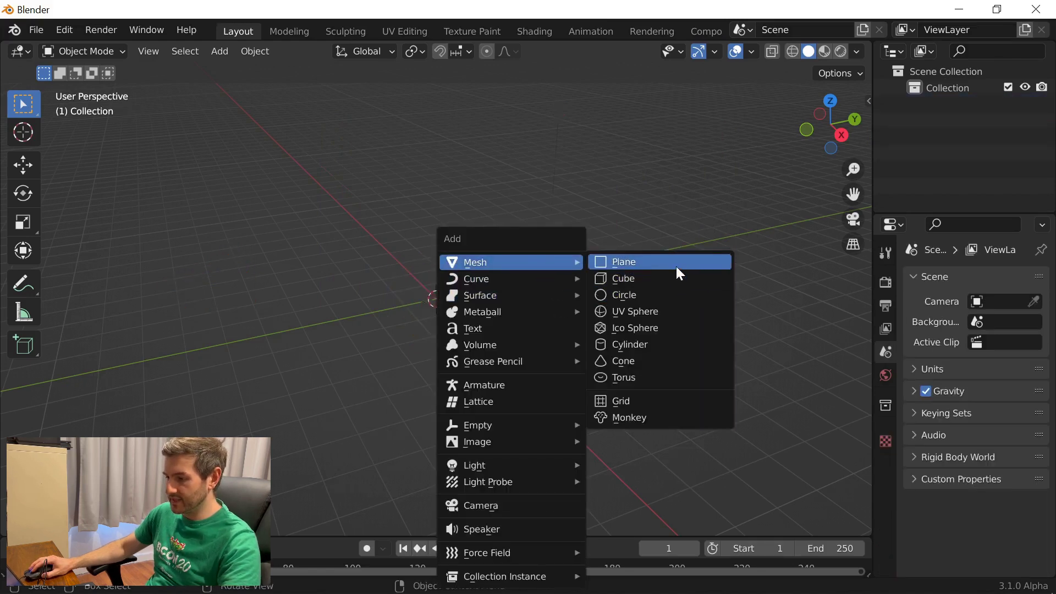
left_click(676, 264)
key("s")
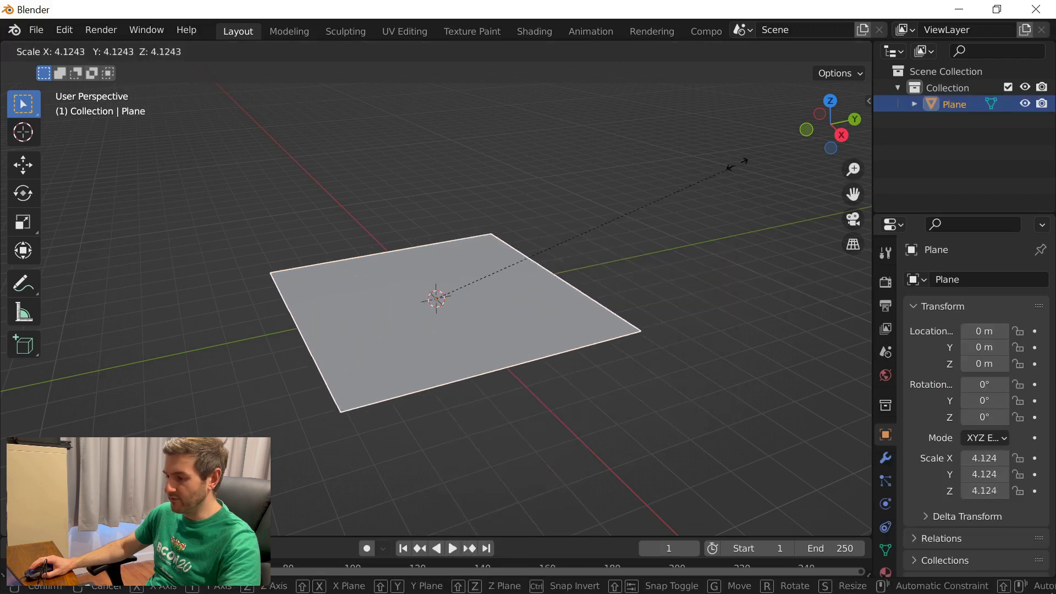
left_click(711, 197)
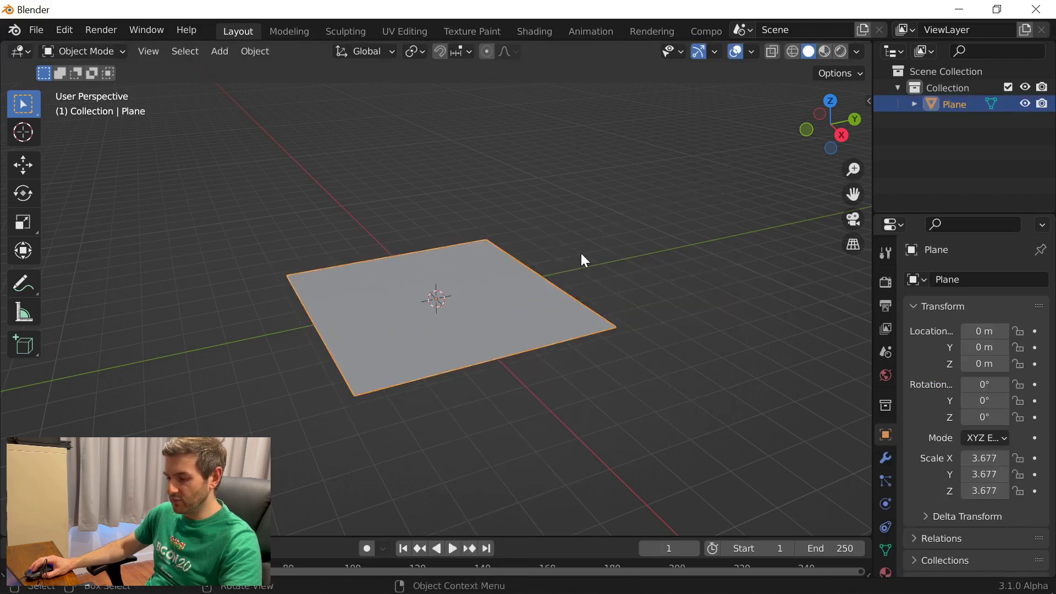
key("ctrl+a")
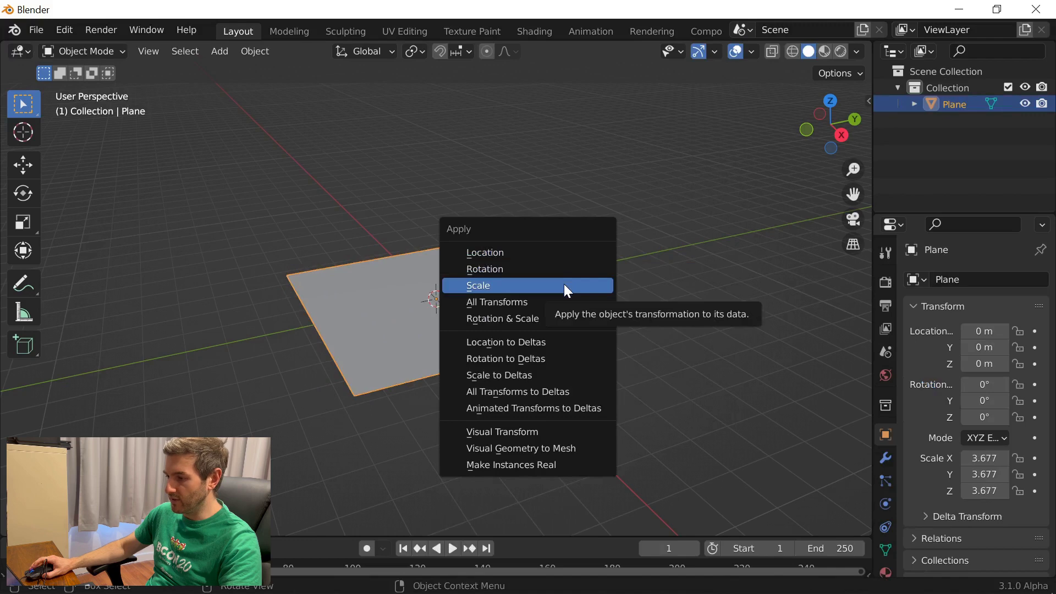
left_click(566, 287)
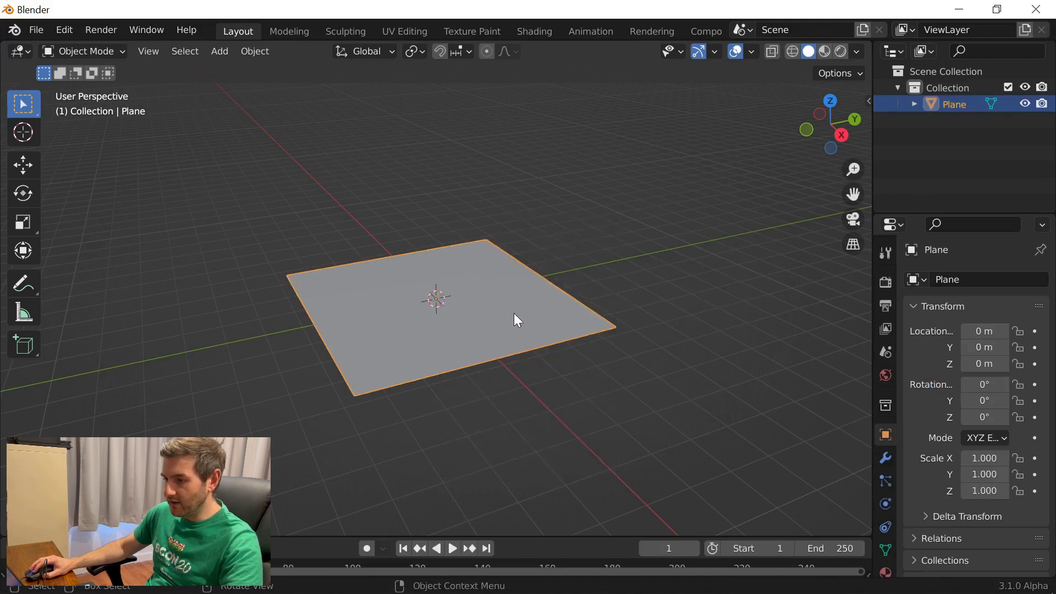
- Extrude the plane's face upward about 2 m and delete the top face to leave an open basin
key("Tab")
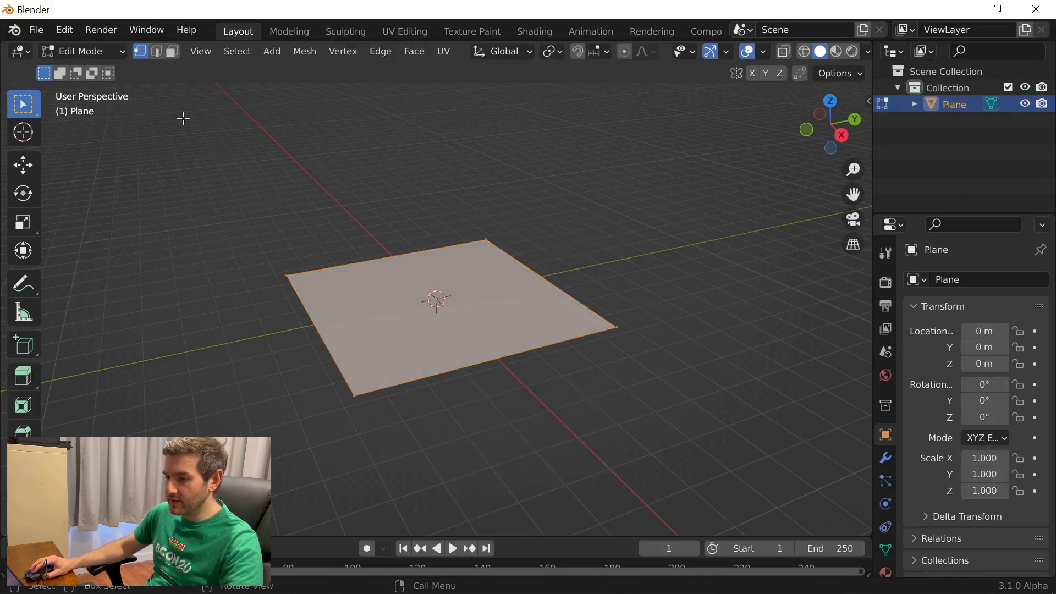
key("3")
key("alt+a")
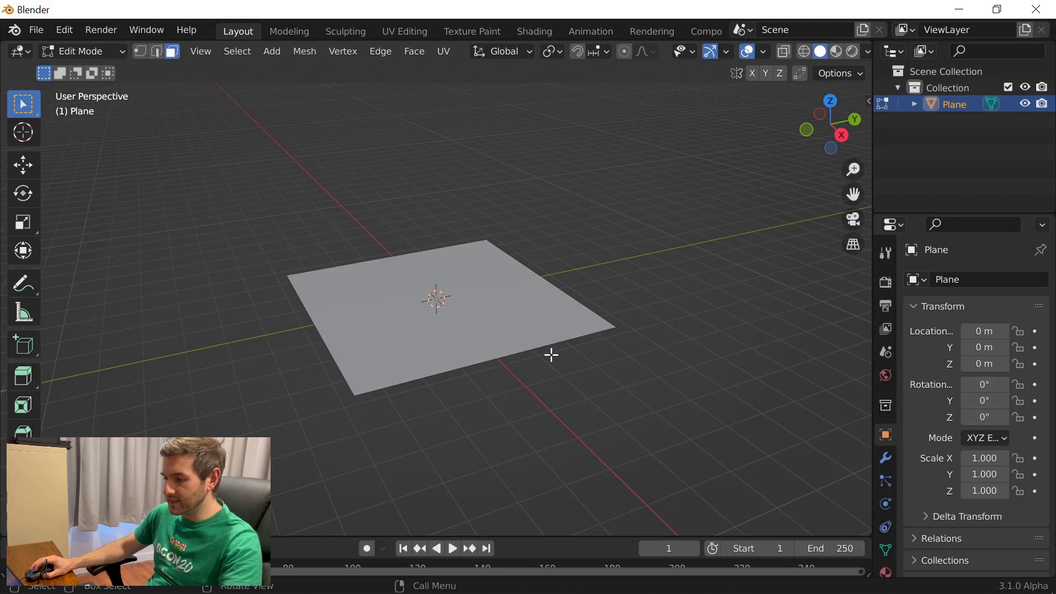
left_click(476, 304)
key("e")
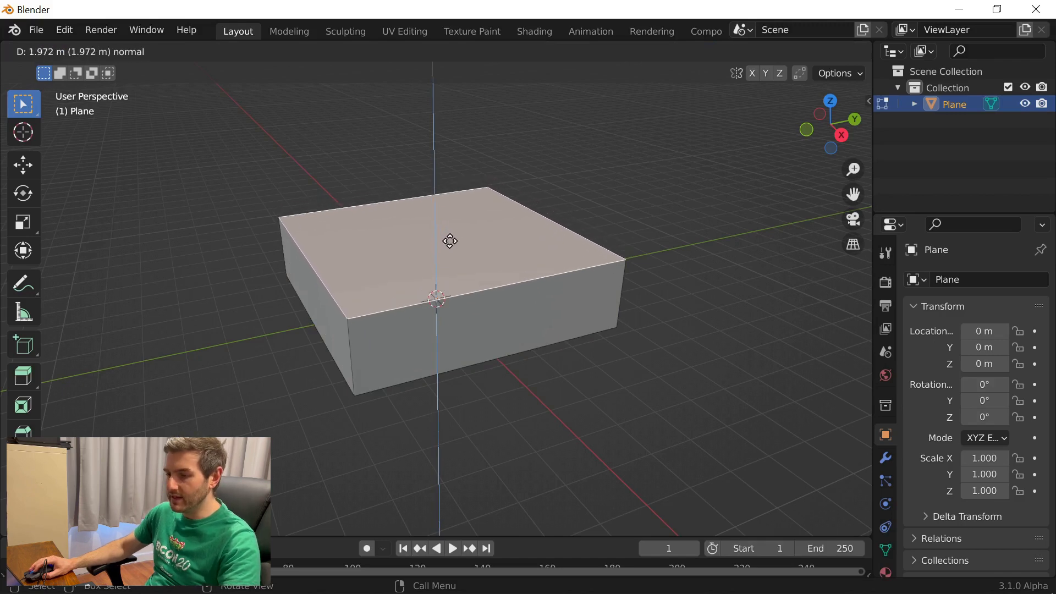
left_click(455, 239)
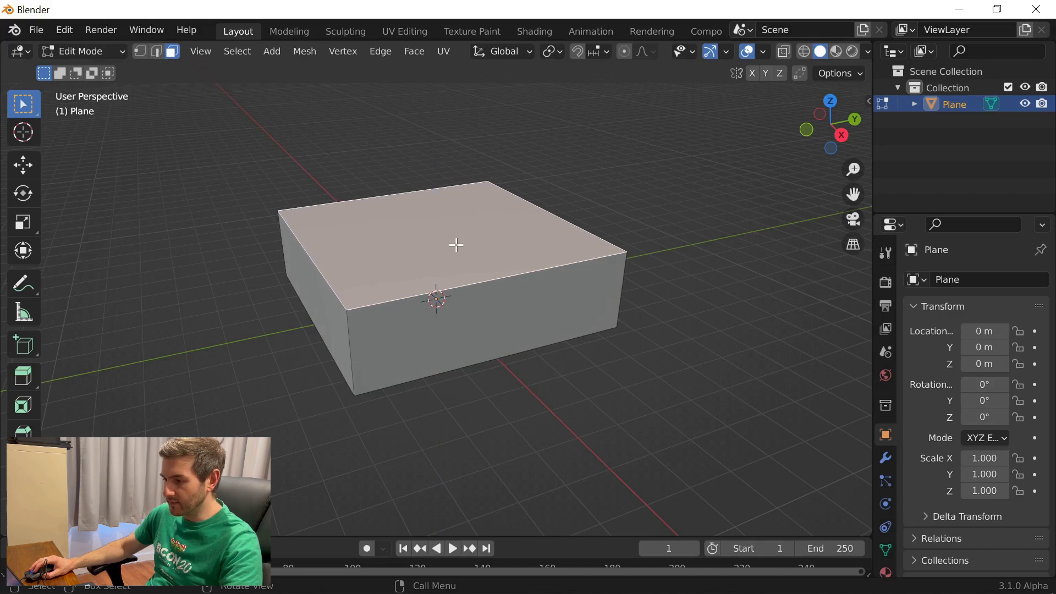
key("x")
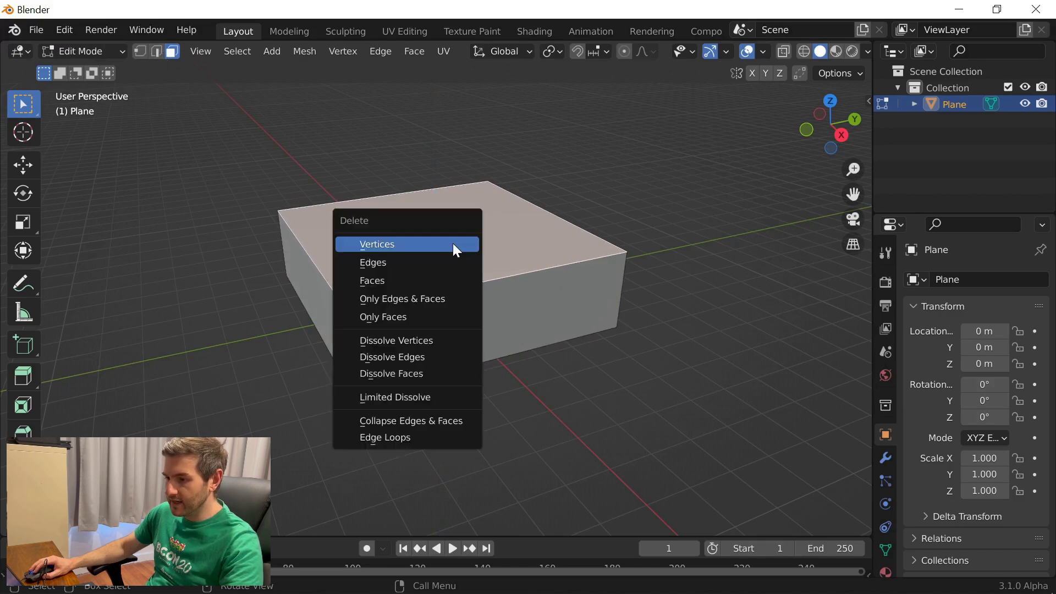
left_click(439, 278)
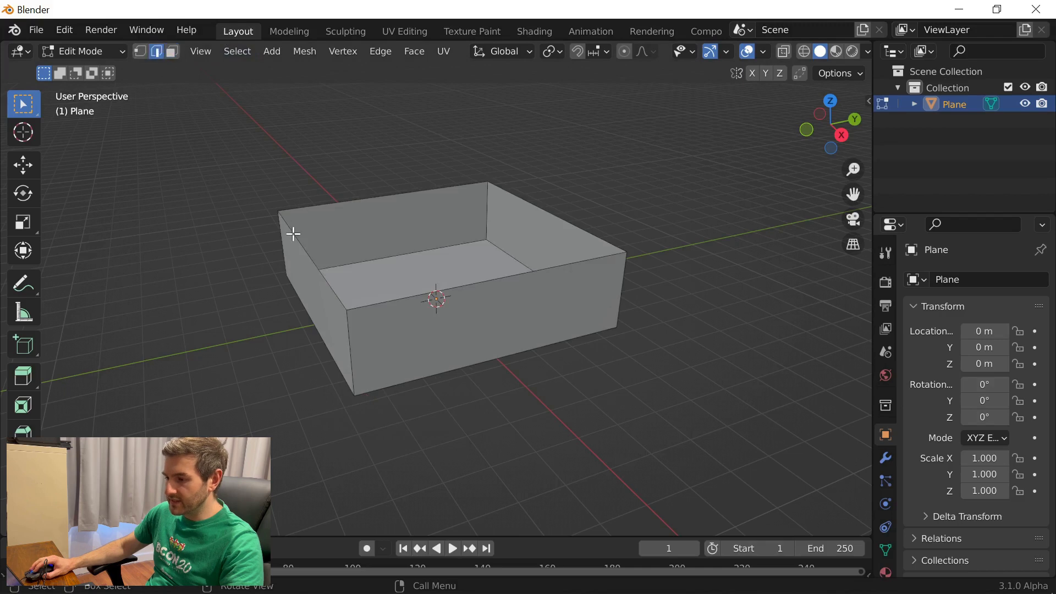
- Extrude the basin's top edge loop outward, scaled about 1.68, to form a flat rim, and return to Object Mode
left_click(471, 285, "alt")
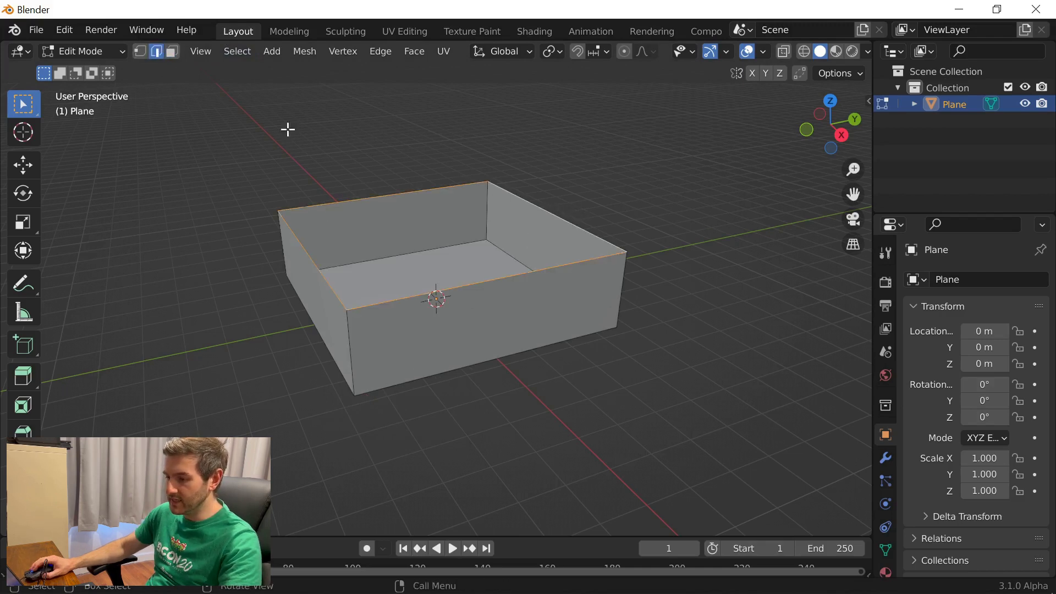
key("e")
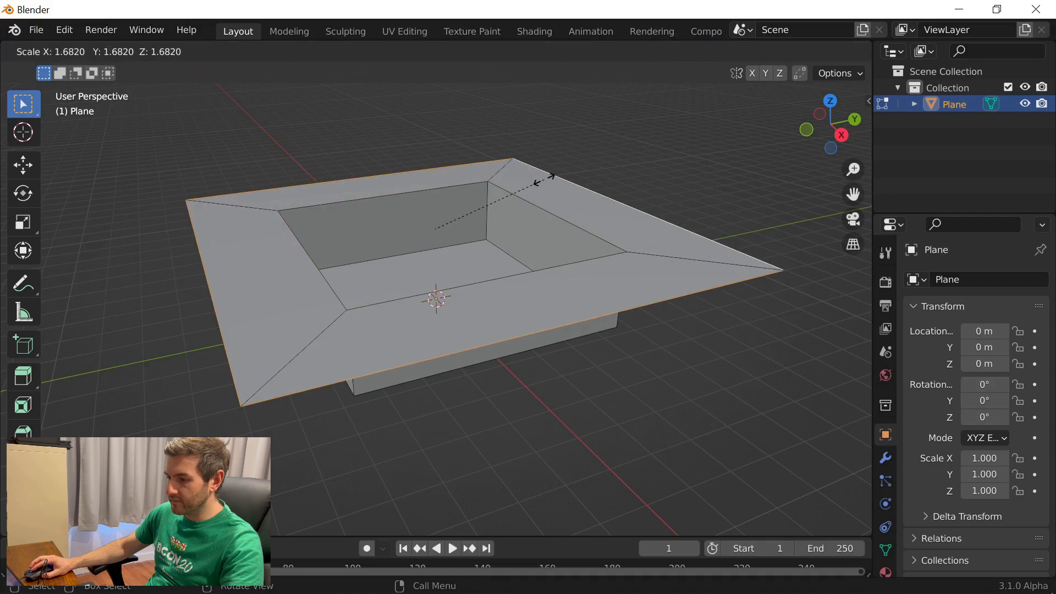
left_click(545, 180)
middle_click_drag(580, 139, 581, 173)
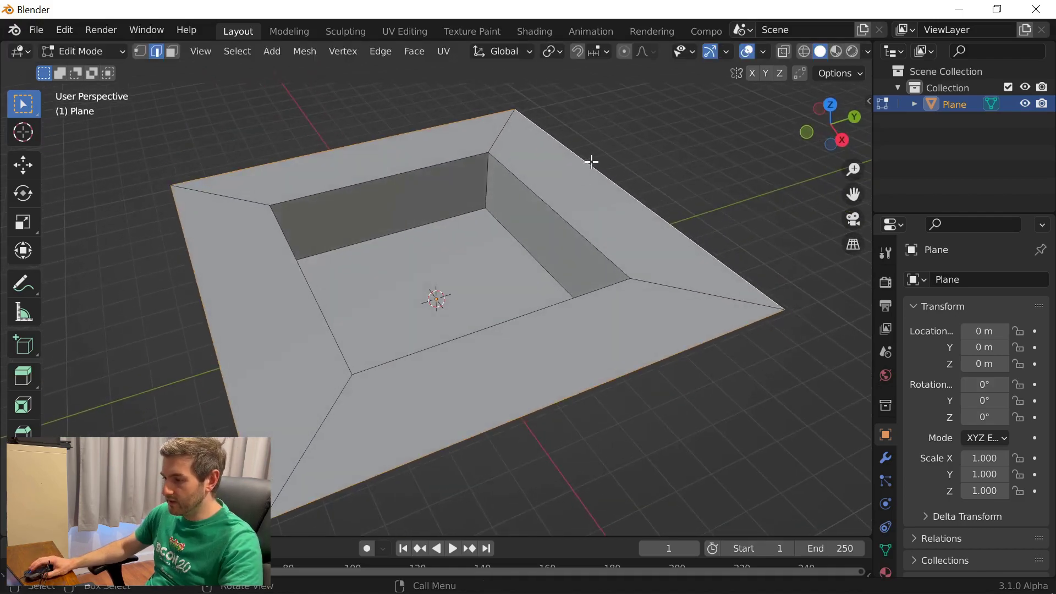
key("Tab")
left_click(655, 180)
left_click(587, 193)
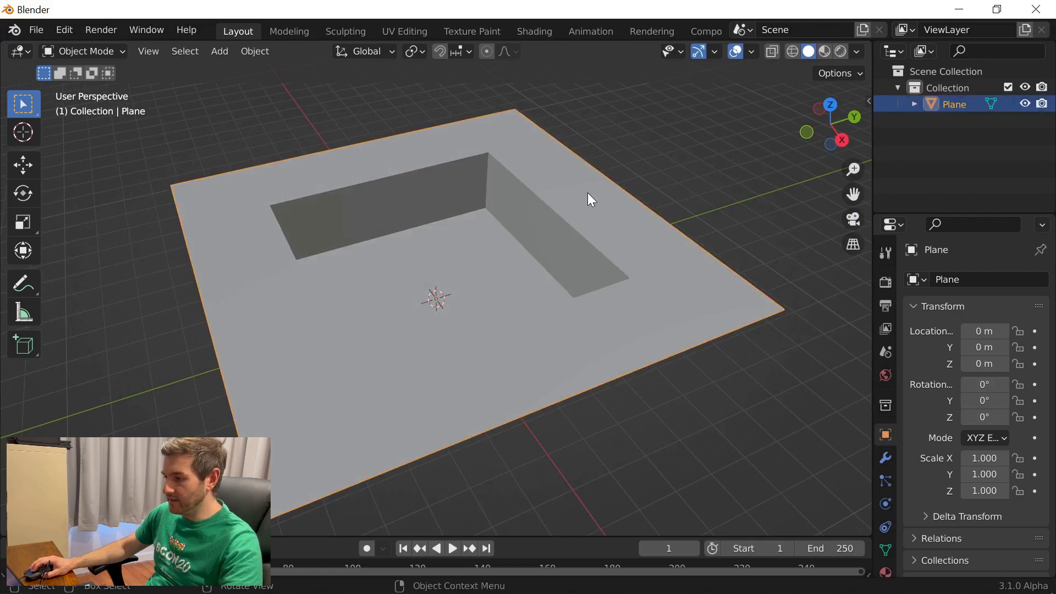
- Add a second plane and raise it along Z to about 2.73 m for the water surface
key("shift+a")
mouse_move(588, 193)
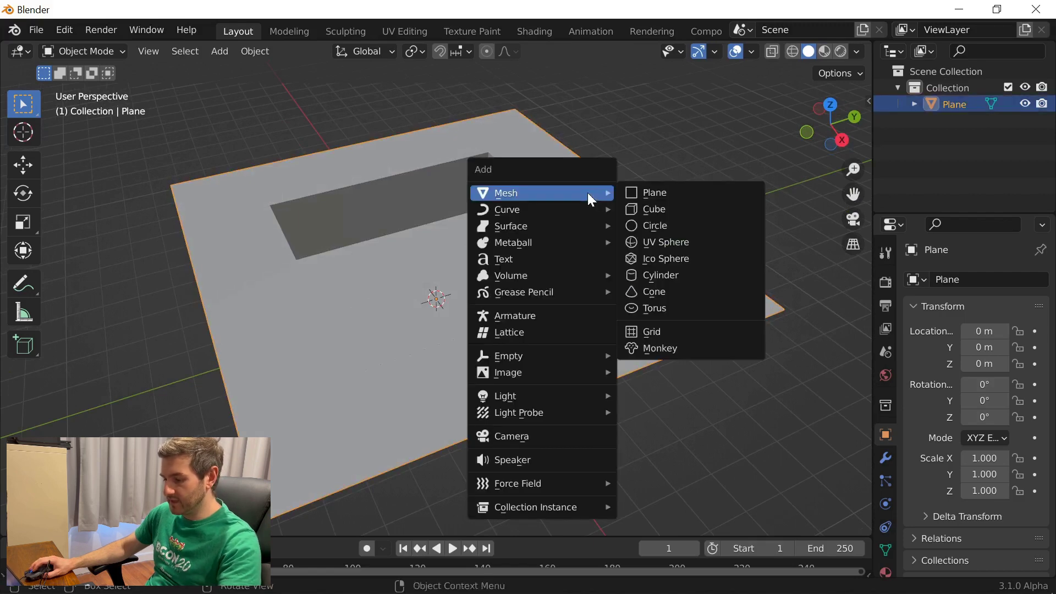
left_click(678, 192)
key("g")
key("z")
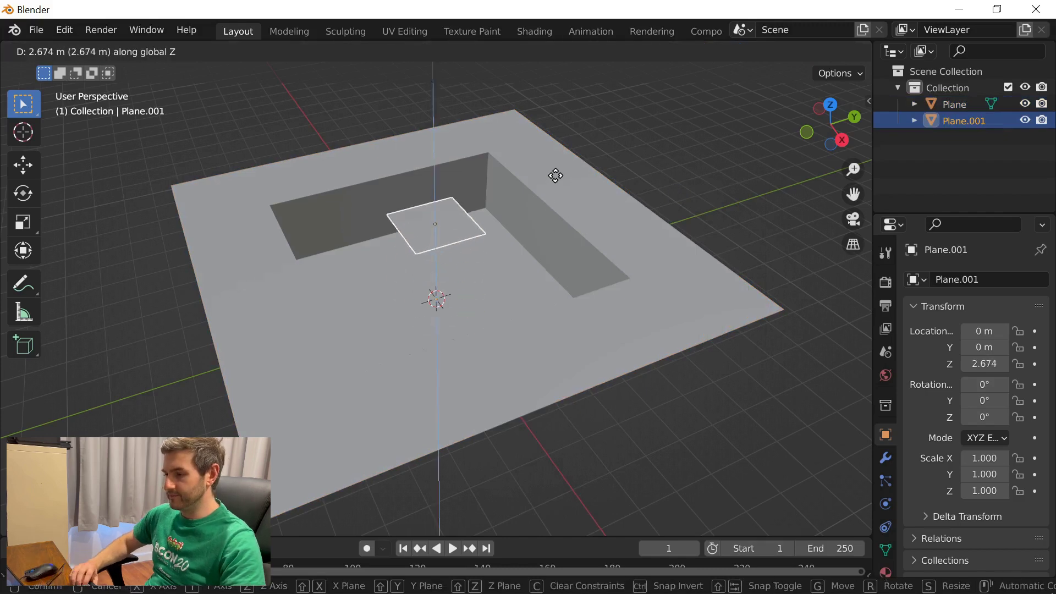
left_click(556, 189)
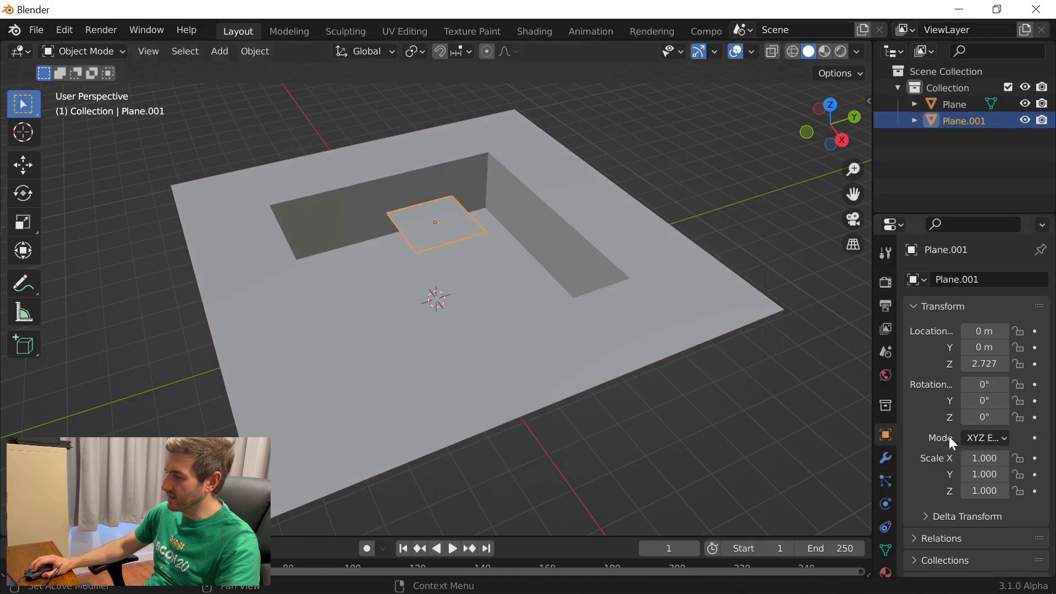
- Add an Ocean modifier to the raised water plane
left_click(886, 458)
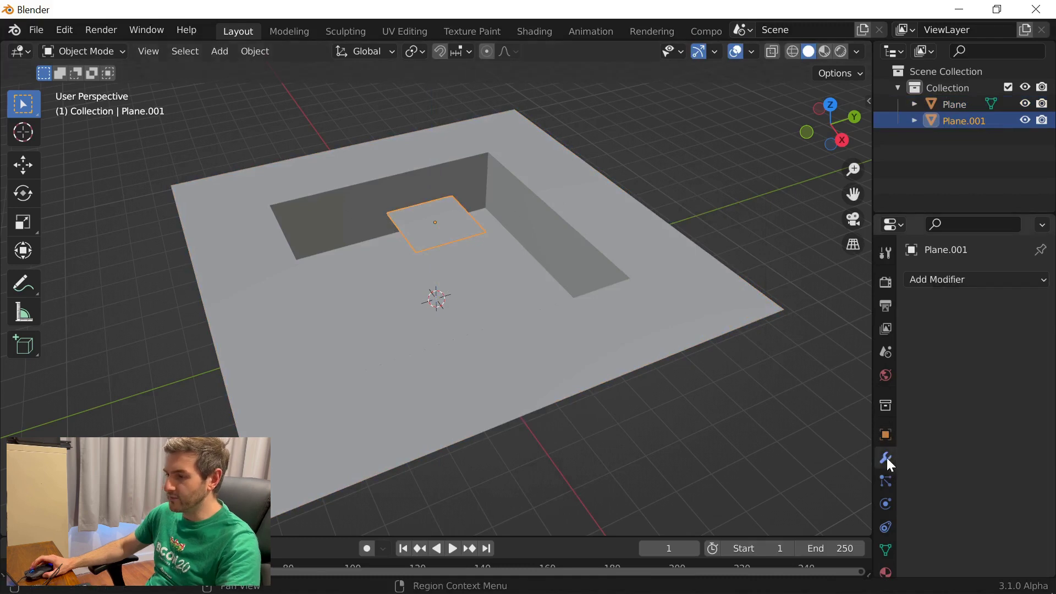
left_click(974, 282)
left_click(978, 421)
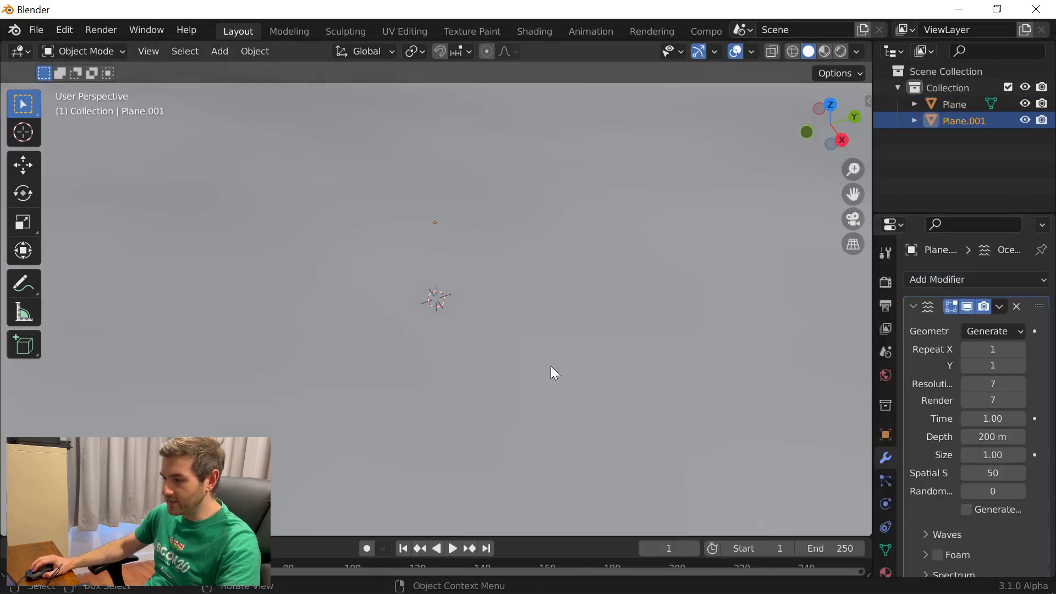
scroll(554, 373, "down", 5)
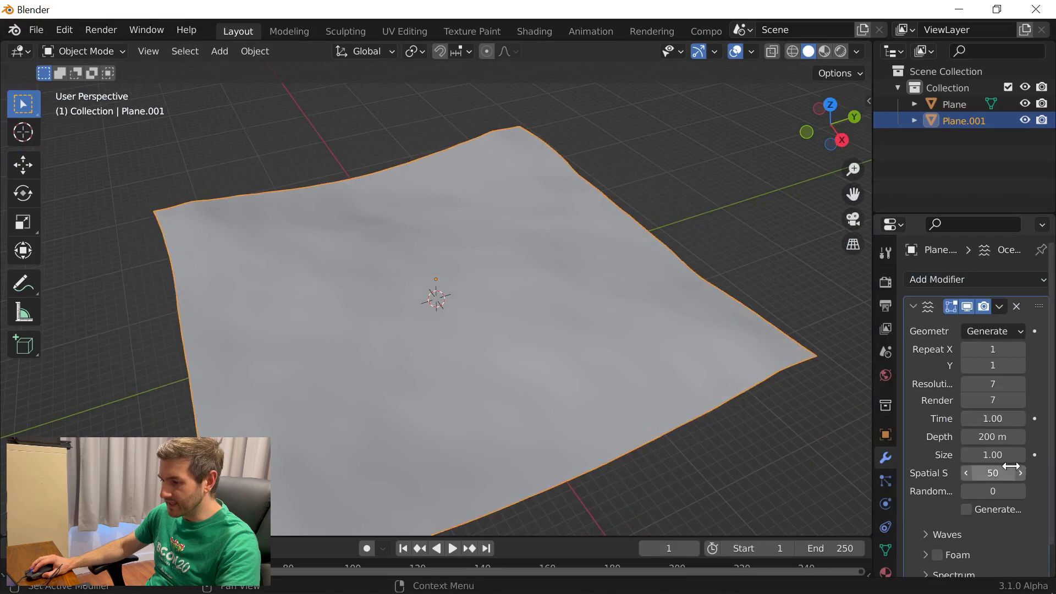
- Set the Ocean modifier's size to 0.15 and its spatial size to 43
left_click_drag(1007, 455, 920, 455)
middle_click_drag(457, 268, 483, 239)
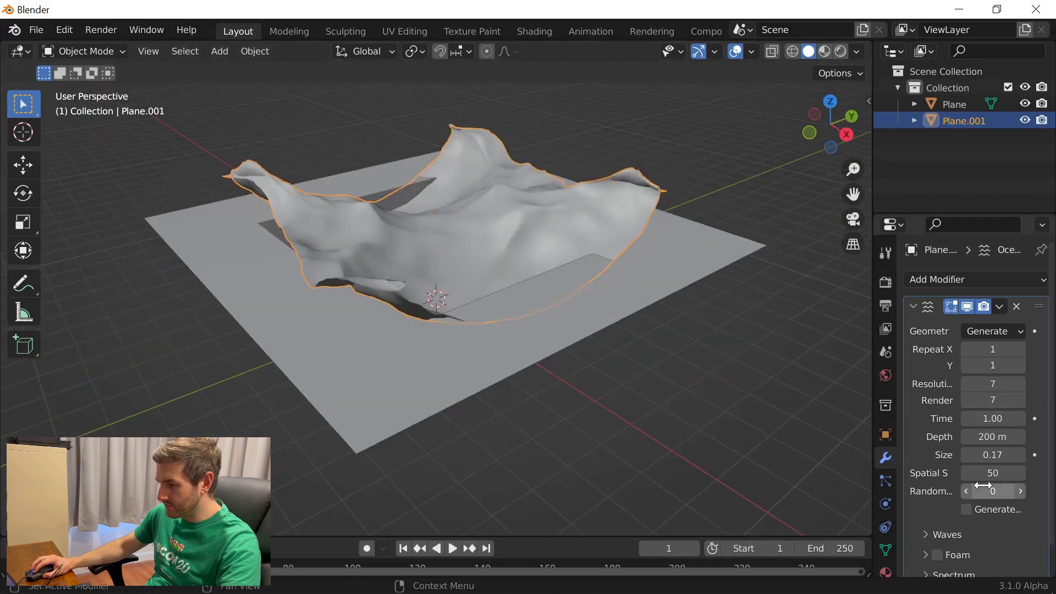
mouse_move(994, 455)
left_mouse_down()
mouse_move(982, 455)
mouse_move(982, 473)
mouse_move(995, 473)
mouse_move(985, 473)
left_mouse_up()
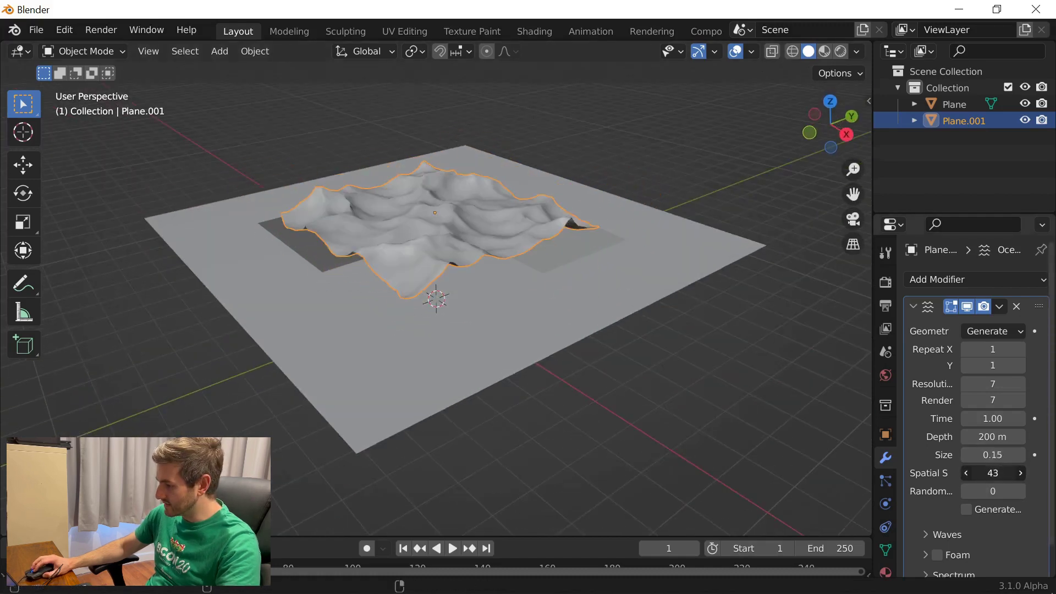
middle_click_drag(217, 109, 509, 267)
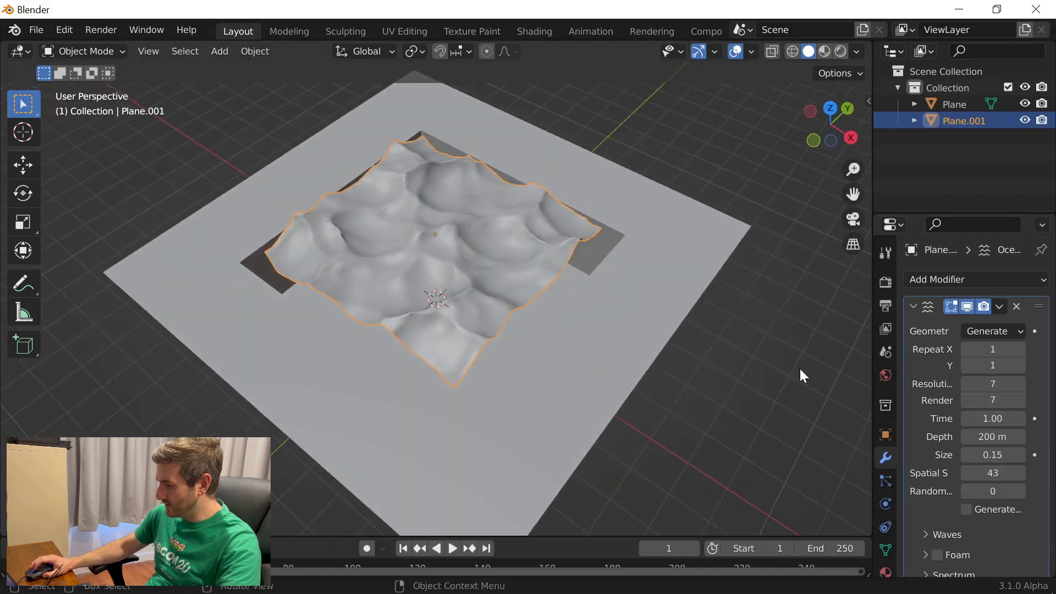
- Change the Ocean modifier's wave spectrum to Shallow Water
scroll(999, 465, "down", 2)
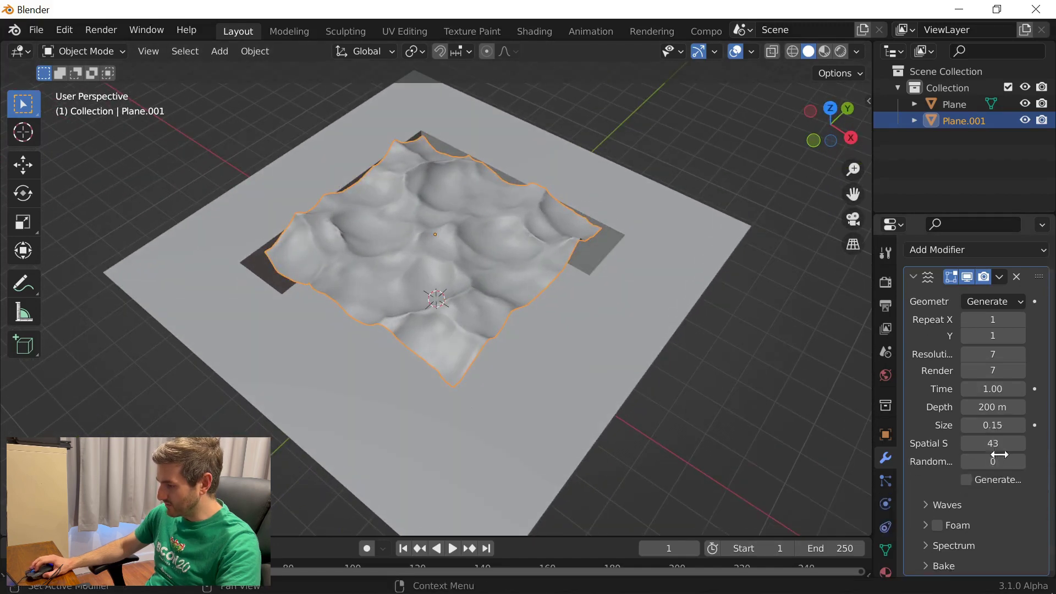
left_click(940, 550)
scroll(986, 536, "down", 2)
left_click(988, 535)
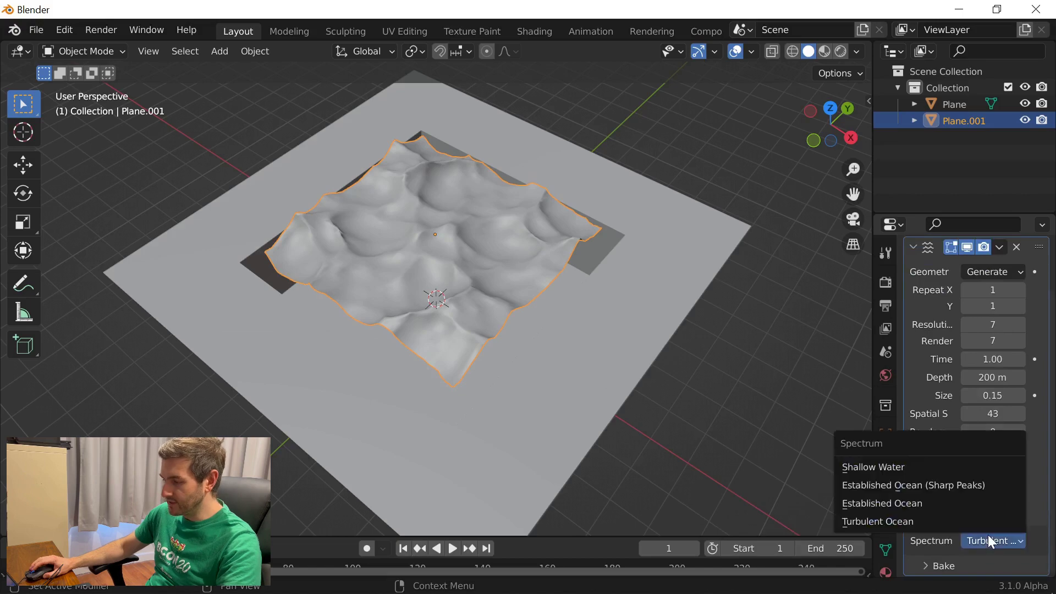
left_click(945, 467)
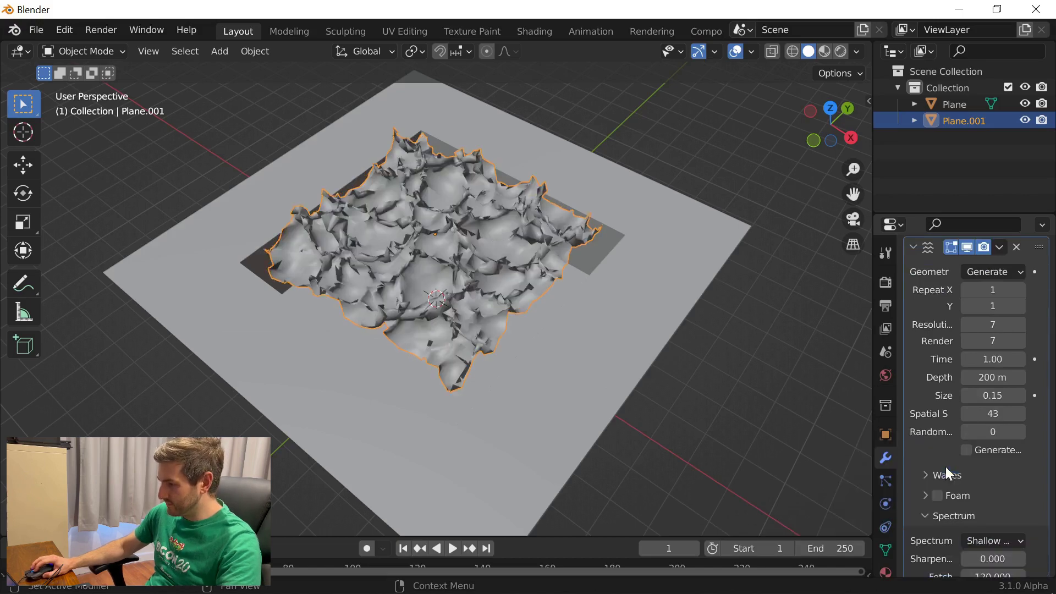
middle_click_drag(593, 289, 525, 297)
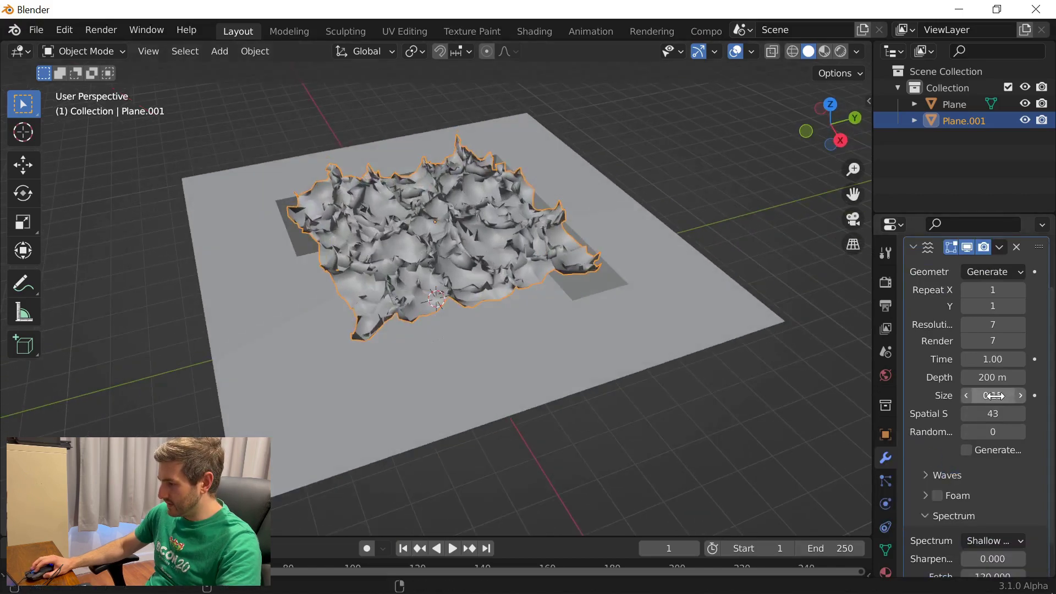
- Widen the modifier settings area and set the Ocean's viewport and render resolution to 8 and its depth to 10 m
scroll(981, 397, "up", 3)
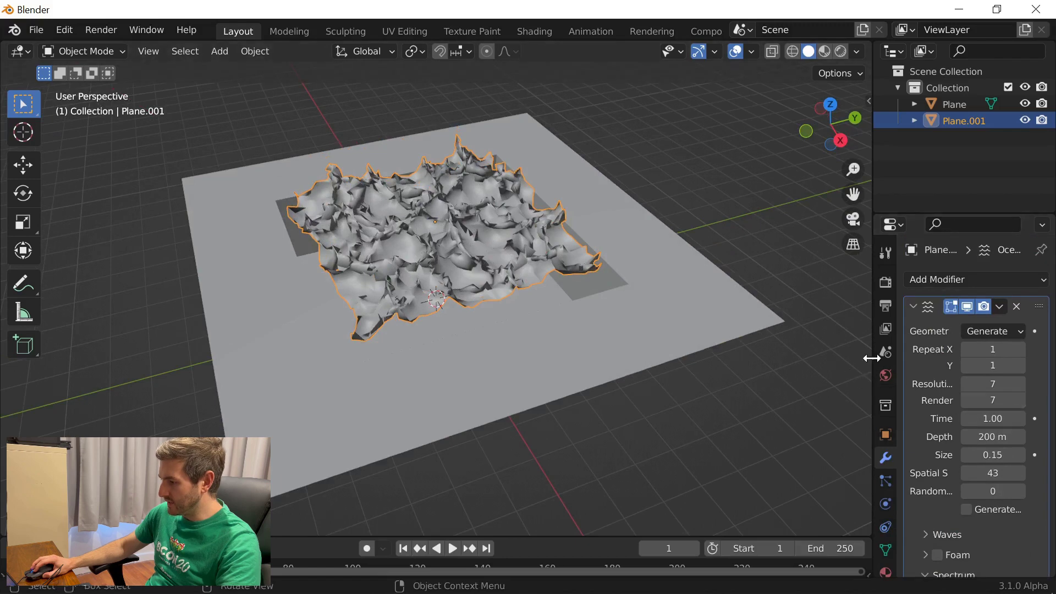
left_click_drag(872, 358, 751, 368)
left_click(1022, 384)
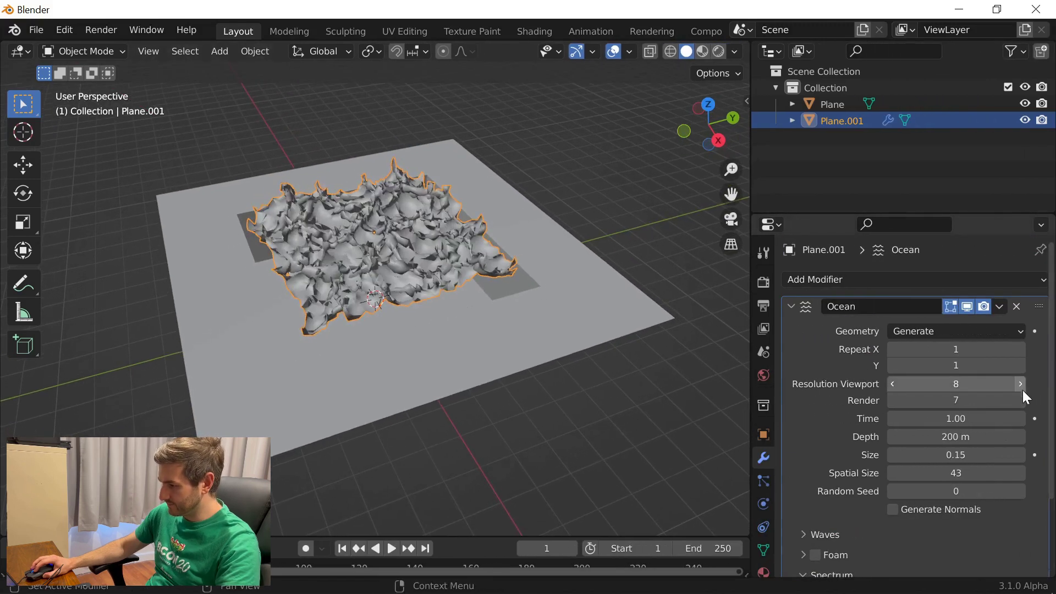
left_click(1018, 404)
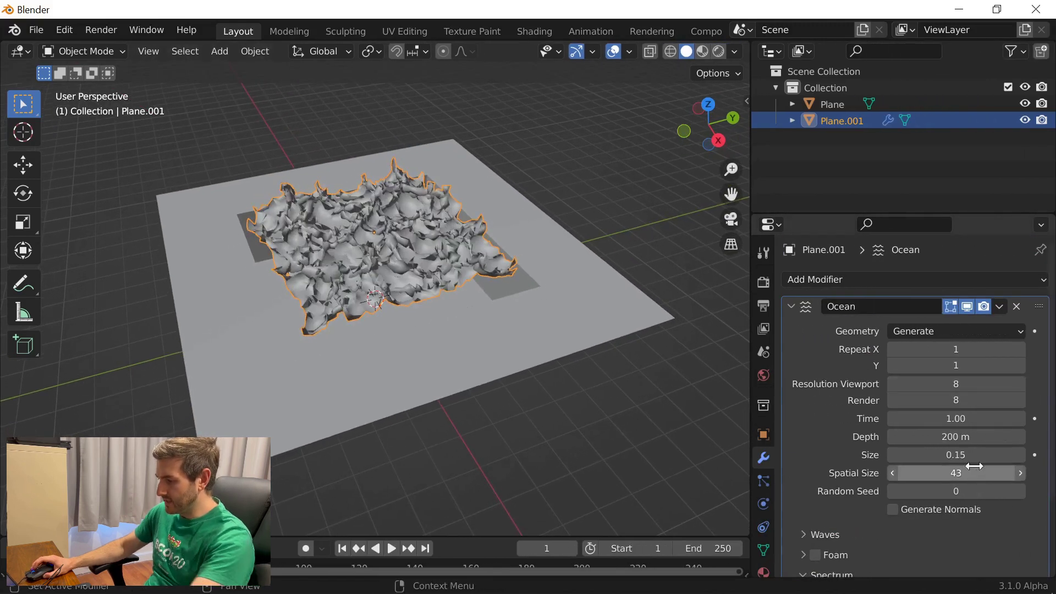
left_click(1001, 438)
type("1")
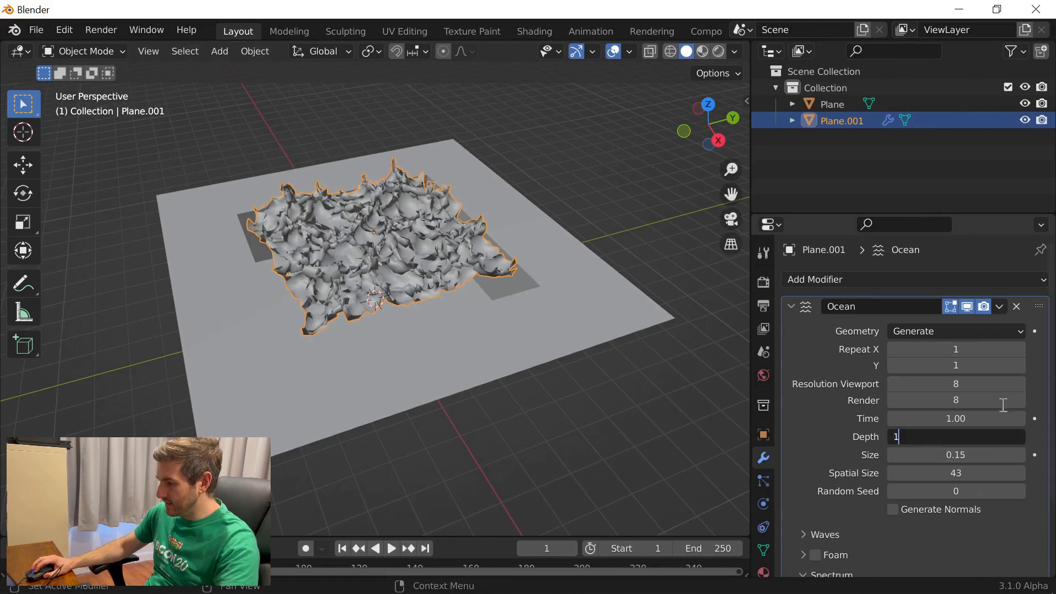
type("0")
key("Return")
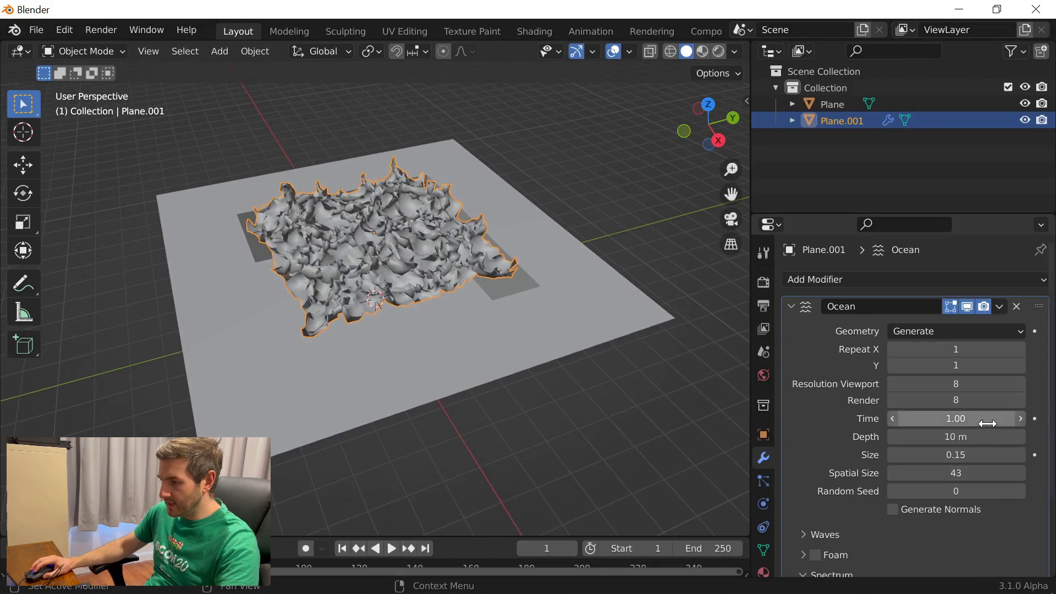
- Adjust the Ocean size to 0.19, checking the surface from above and in wireframe before returning to solid shading
mouse_move(966, 458)
left_mouse_down()
mouse_move(954, 457)
mouse_move(980, 457)
left_mouse_up()
left_click(708, 105)
scroll(488, 299, "up", 2)
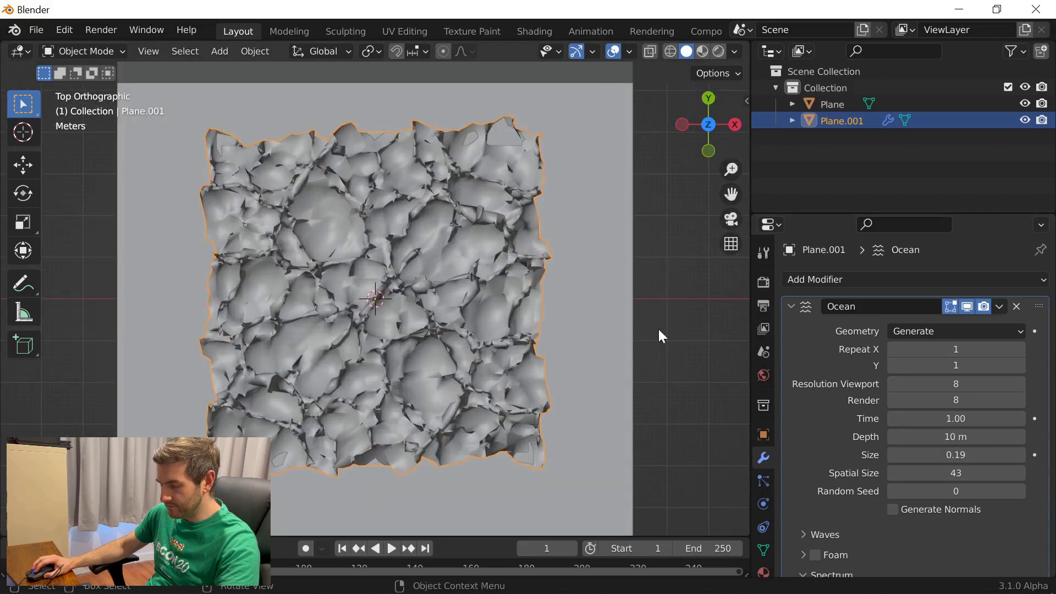
mouse_move(963, 456)
left_mouse_down()
mouse_move(936, 455)
mouse_move(967, 455)
left_mouse_up()
middle_click_drag(418, 308, 749, 10)
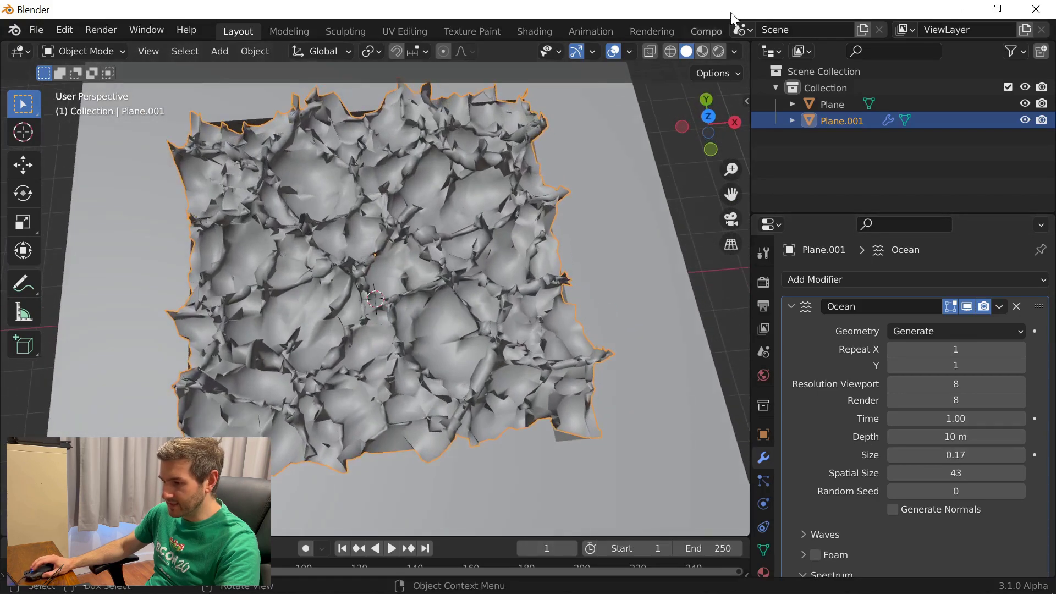
left_click(671, 52)
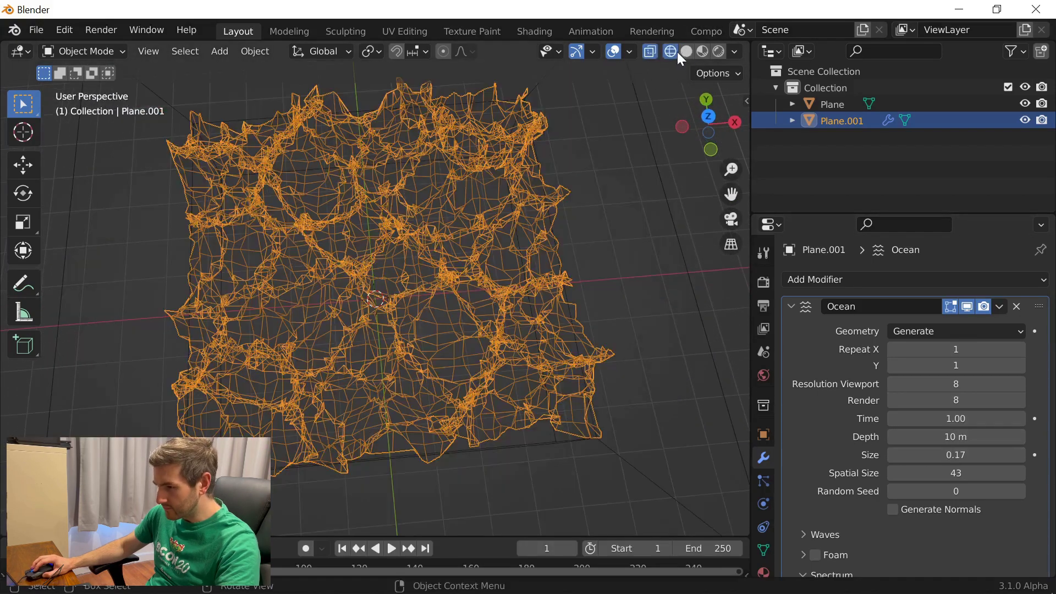
left_click(709, 115)
left_click_drag(960, 456, 965, 455)
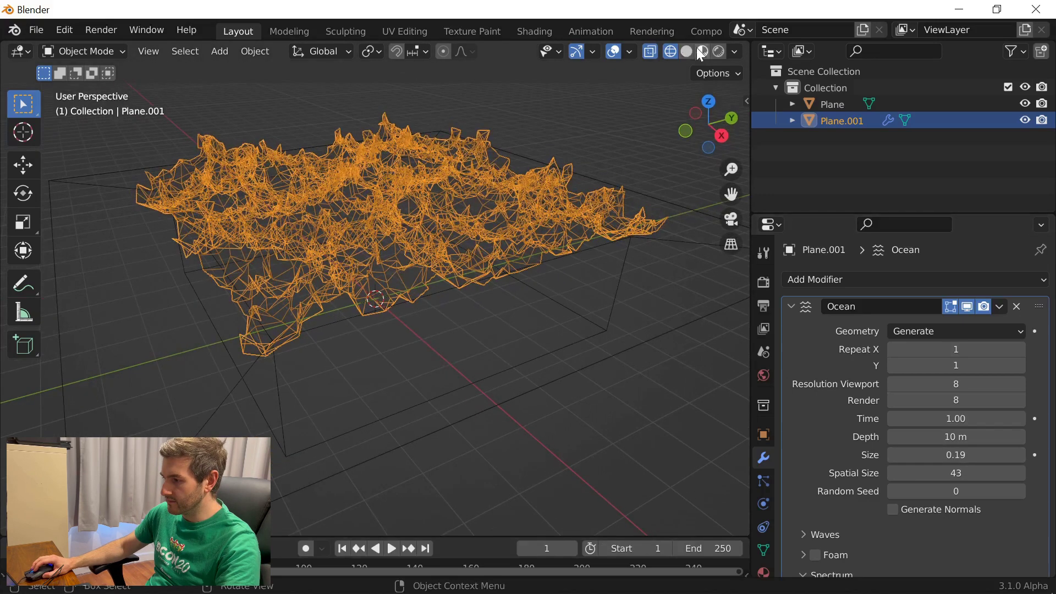
left_click(688, 51)
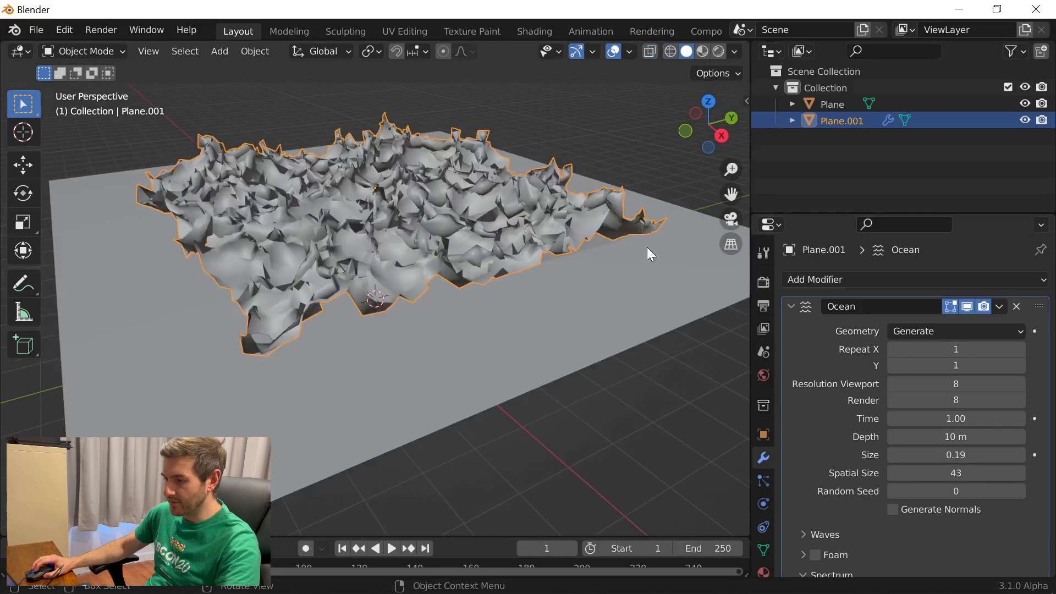
- Undo the last spatial size change and try a larger Ocean size of about 0.96
middle_click_drag(558, 250, 570, 267)
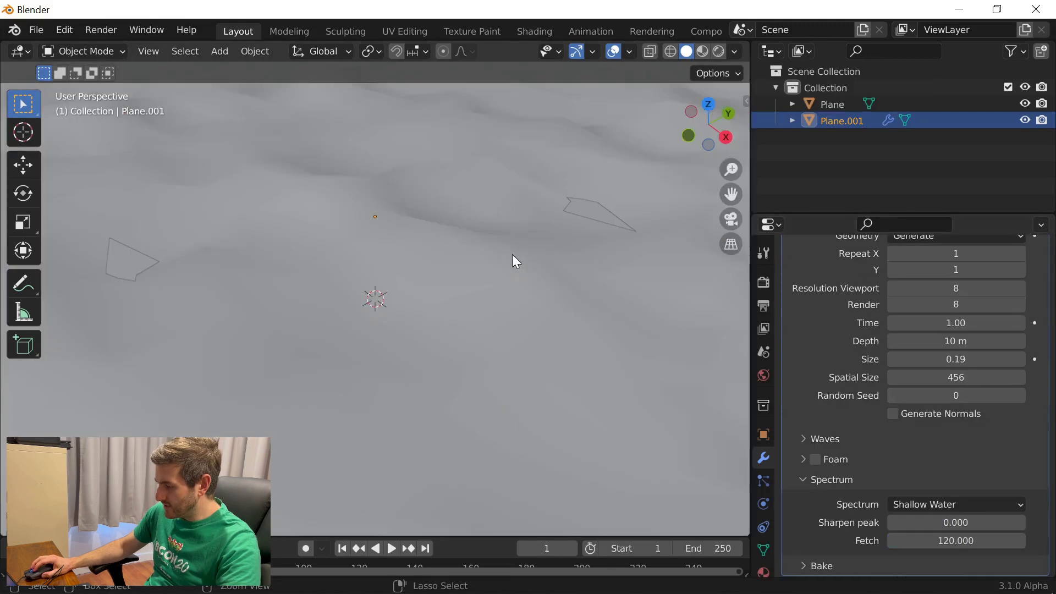
key("ctrl+z")
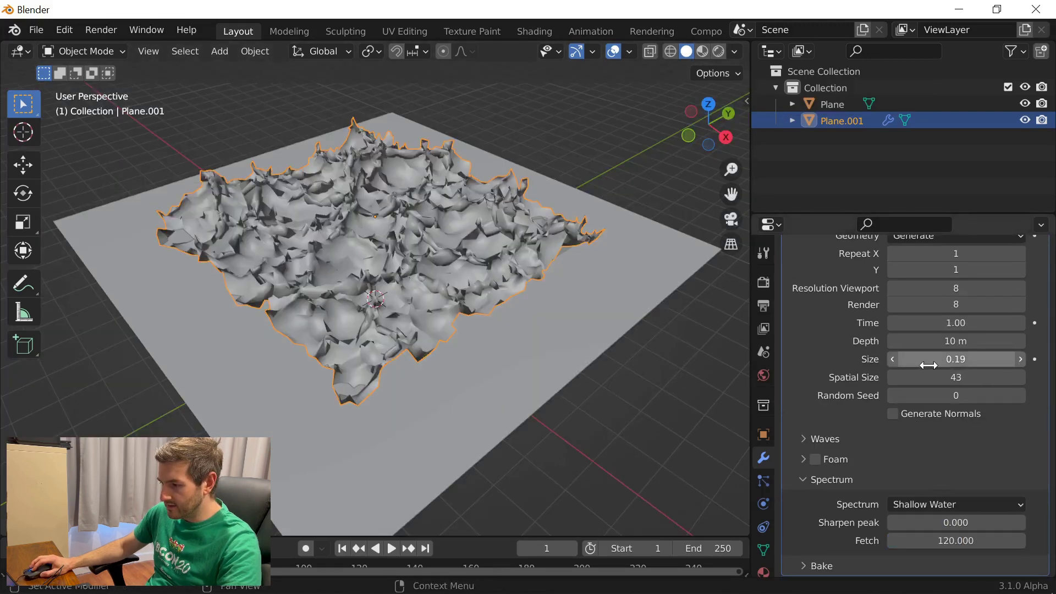
left_click_drag(957, 358, 984, 359)
left_click_drag(957, 360, 983, 359)
scroll(511, 300, "down", 3)
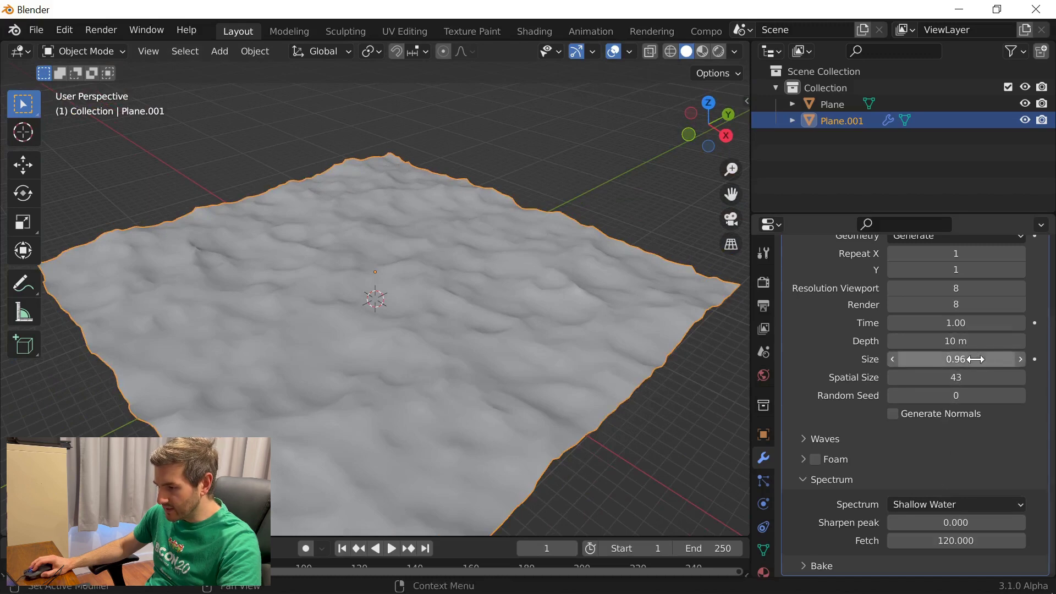
- Bring the Ocean size back down to 0.19, comparing the surface with the pool opening
left_click_drag(990, 359, 857, 360)
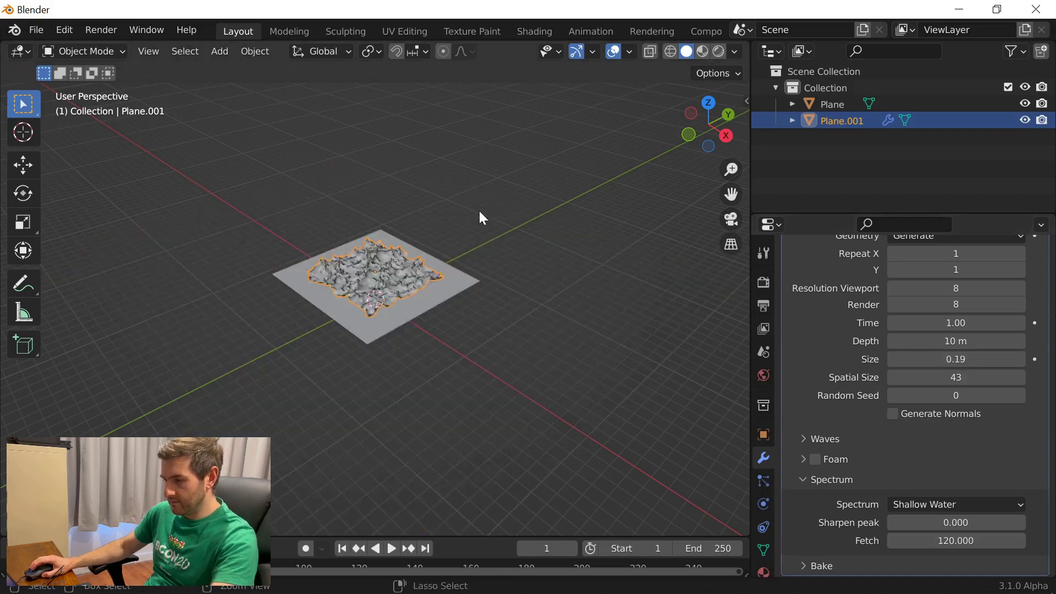
scroll(477, 265, "up", 4)
middle_click_drag(477, 259, 485, 324)
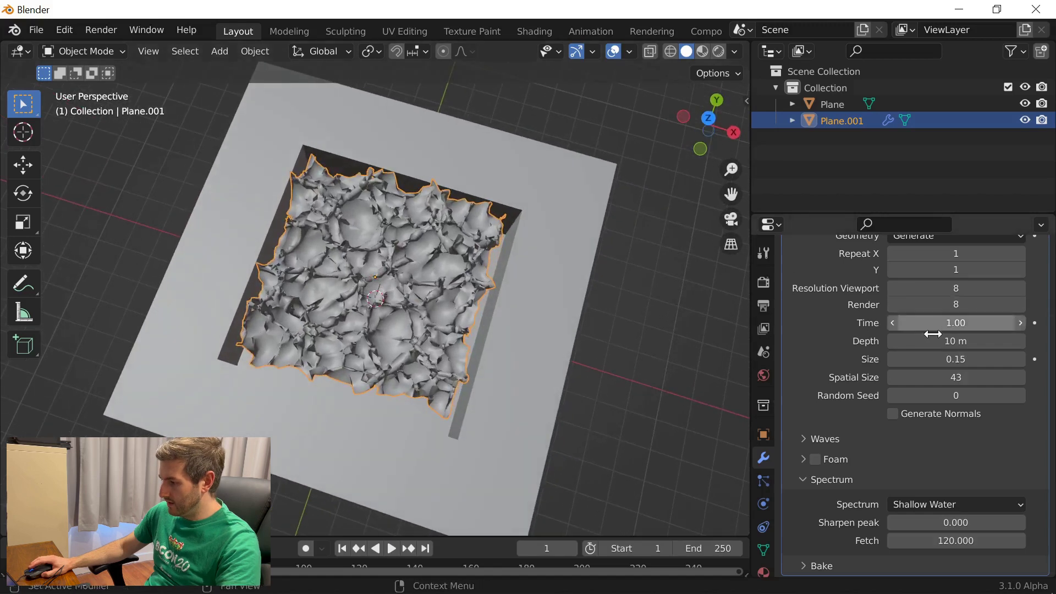
left_click_drag(936, 359, 942, 359)
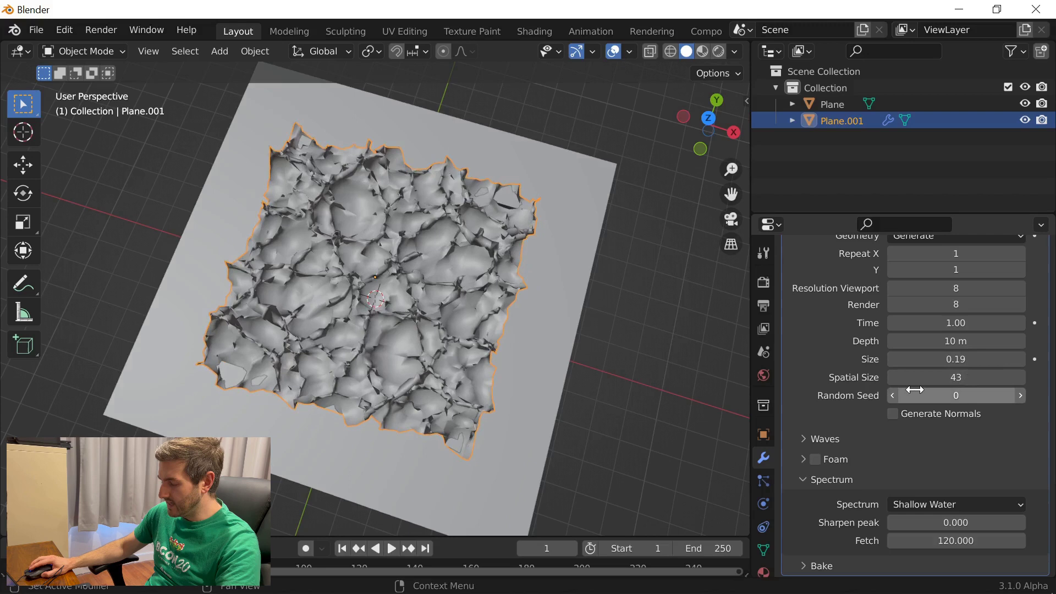
- Expand the Ocean modifier's wave settings and set the wave scale to 0.220
left_click(815, 440)
scroll(782, 398, "down", 3)
left_click_drag(976, 398, 900, 398)
middle_click_drag(594, 295, 516, 208)
scroll(502, 222, "up", 6)
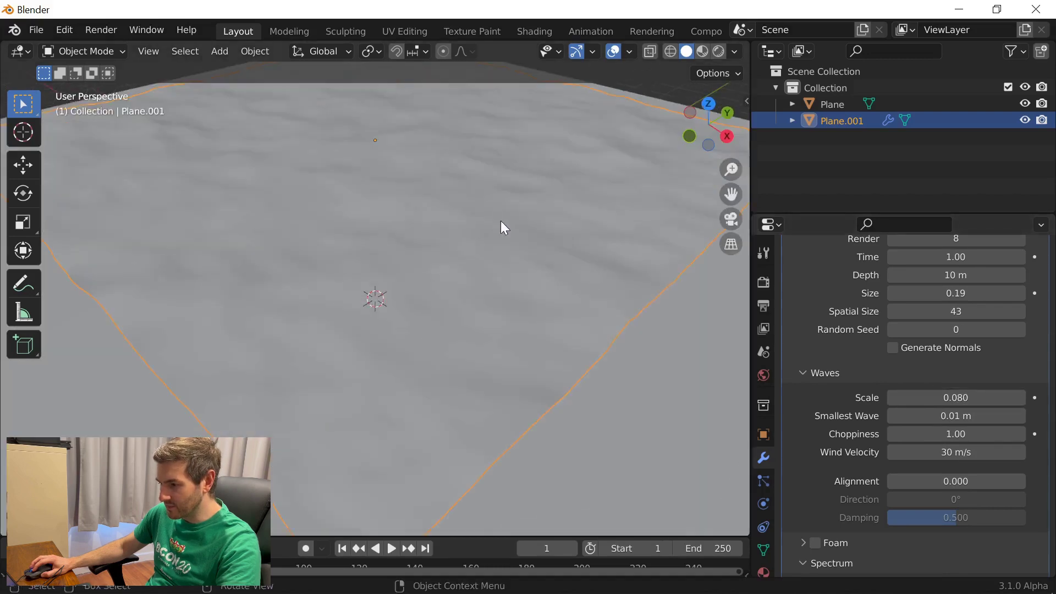
scroll(502, 223, "down", 2)
left_click_drag(941, 398, 945, 398)
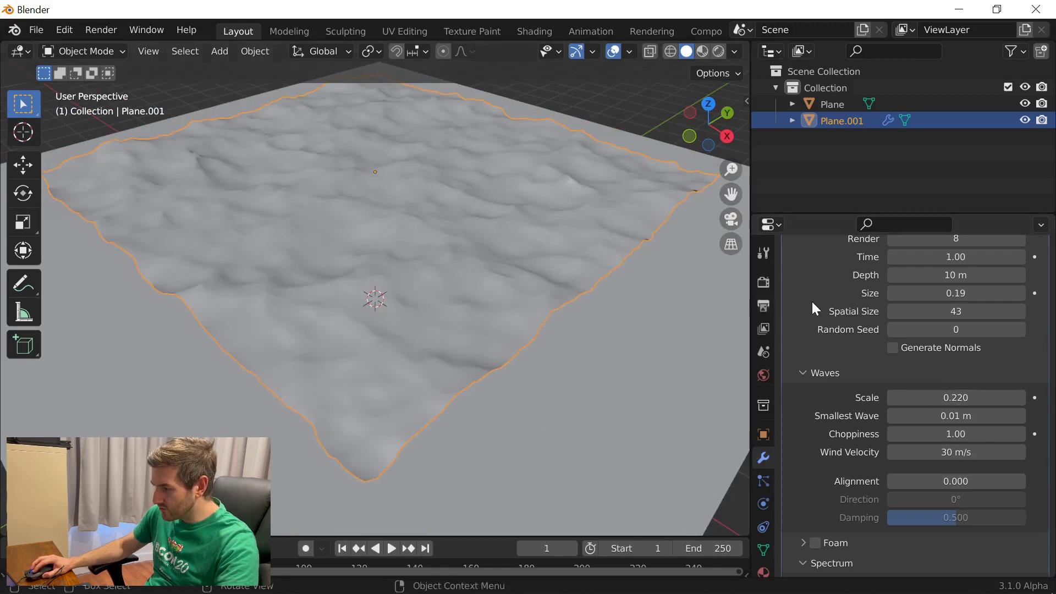
- Set the Ocean's wave choppiness to 0.12, wind velocity to 20.8 m/s and wave scale to 0.170
mouse_move(968, 435)
left_mouse_down()
mouse_move(990, 435)
mouse_move(960, 454)
left_mouse_up()
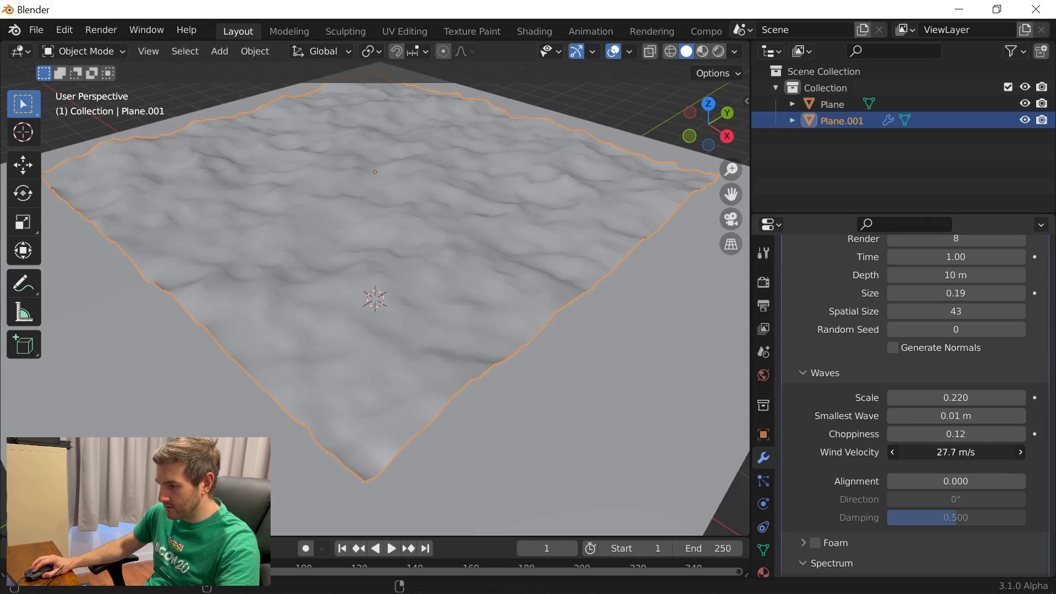
left_click_drag(960, 453, 959, 454)
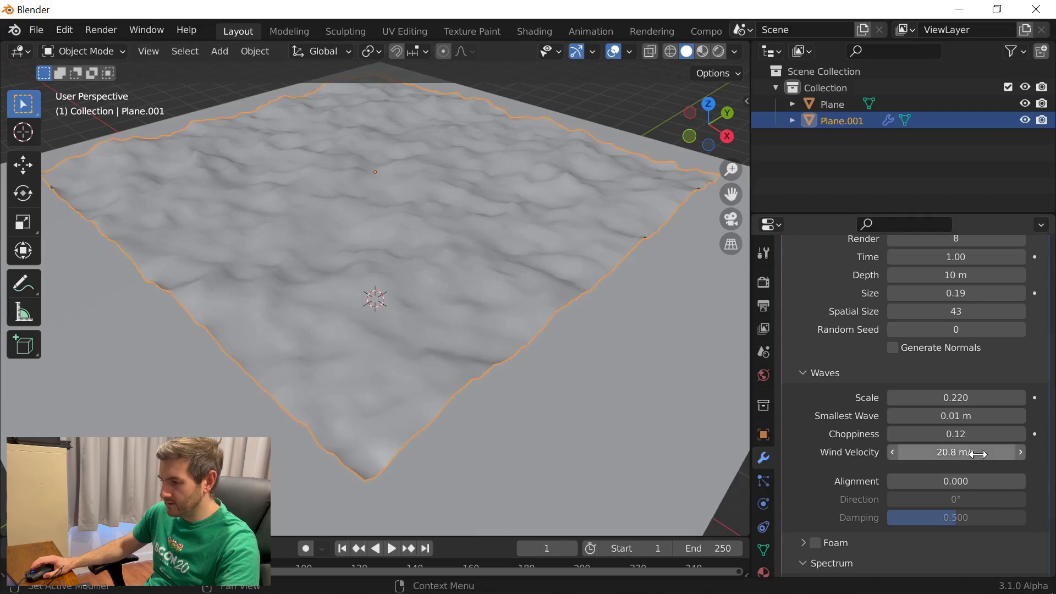
mouse_move(945, 397)
left_mouse_down()
mouse_move(919, 397)
mouse_move(935, 397)
left_mouse_up()
middle_click_drag(444, 270, 347, 177)
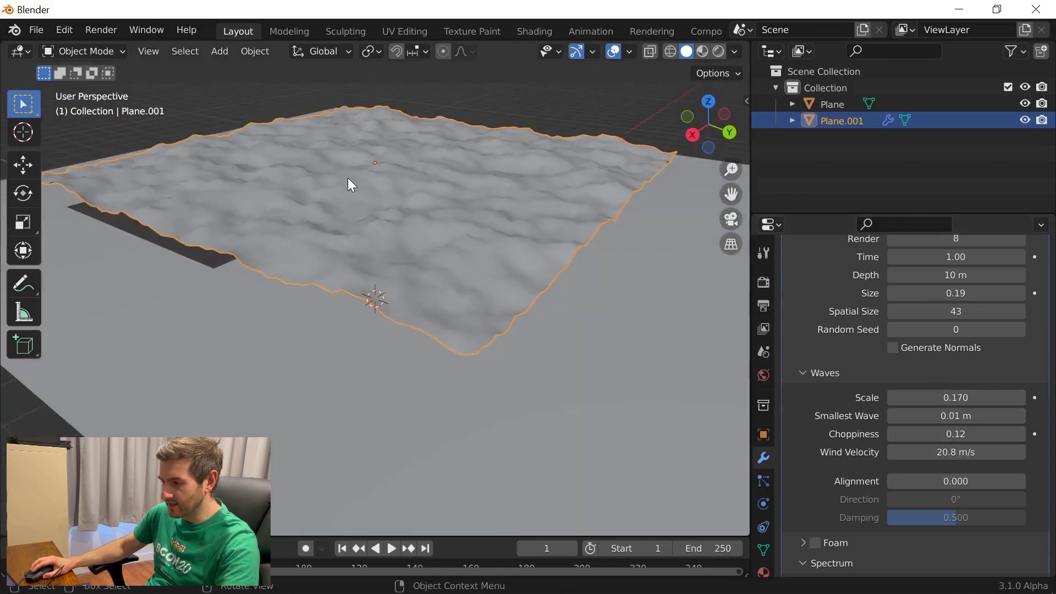
- Lower the water plane along Z by about 0.8 m so it sits below the basin's rim, and select the pool mesh
key("g")
key("z")
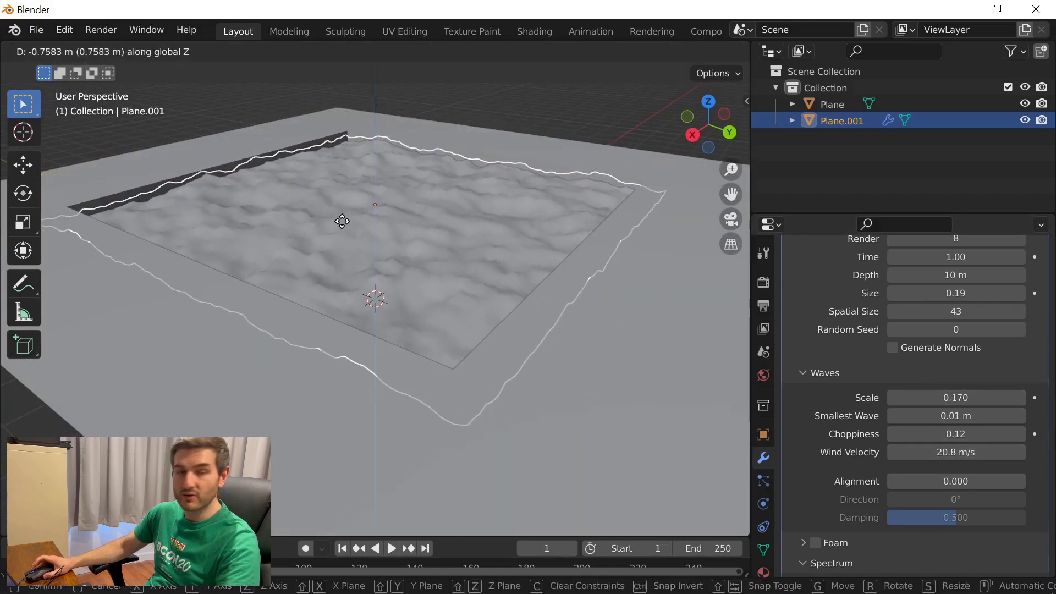
left_click(348, 231)
middle_click_drag(349, 231, 490, 124)
left_click(490, 124)
middle_click_drag(586, 104, 431, 349)
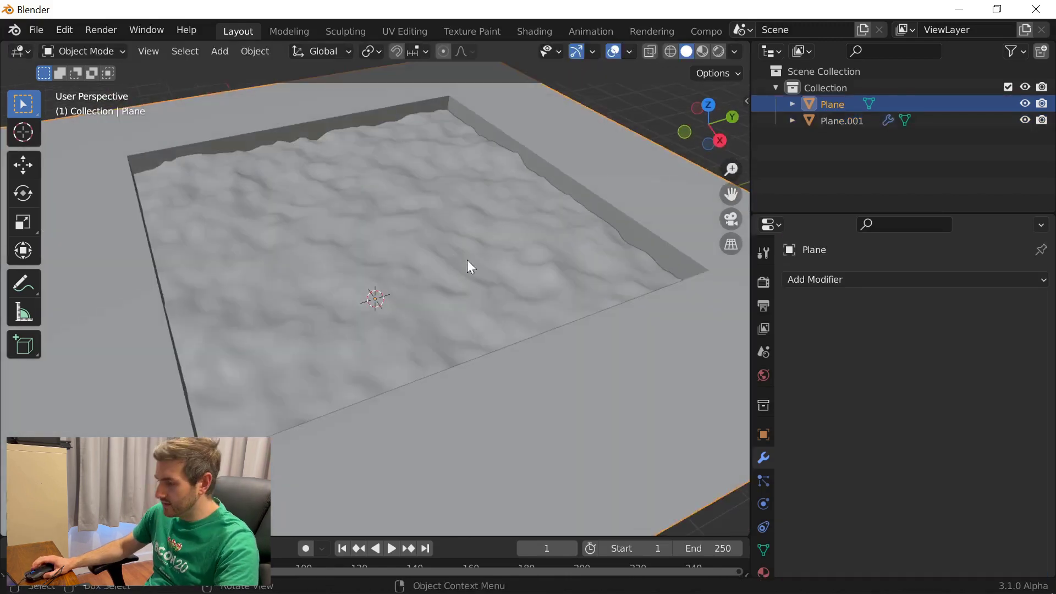
- Select the water plane and give it a new material named Water
left_click(504, 218)
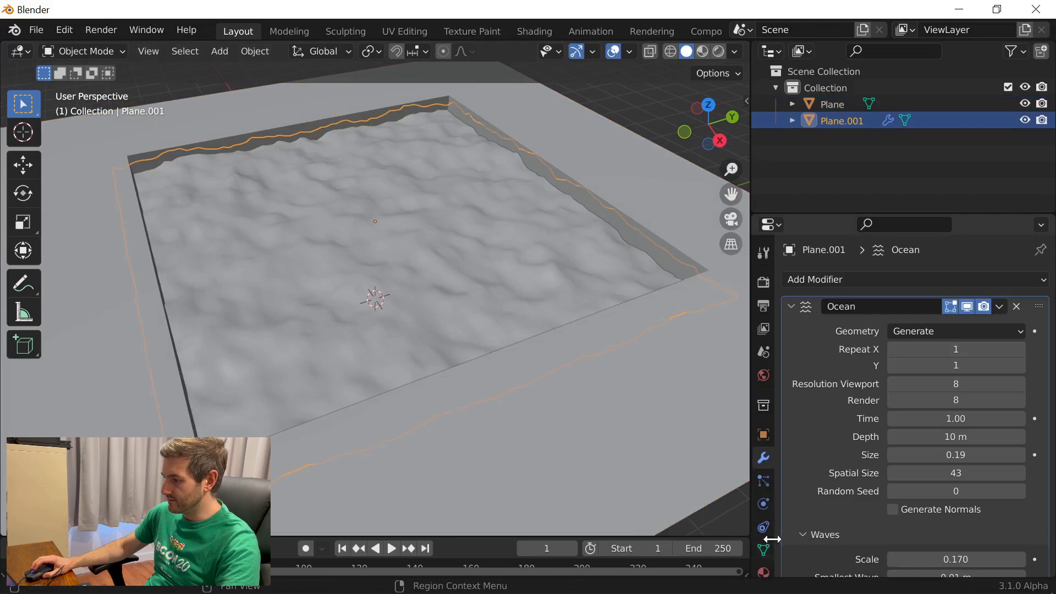
scroll(772, 539, "down", 3)
left_click(764, 572)
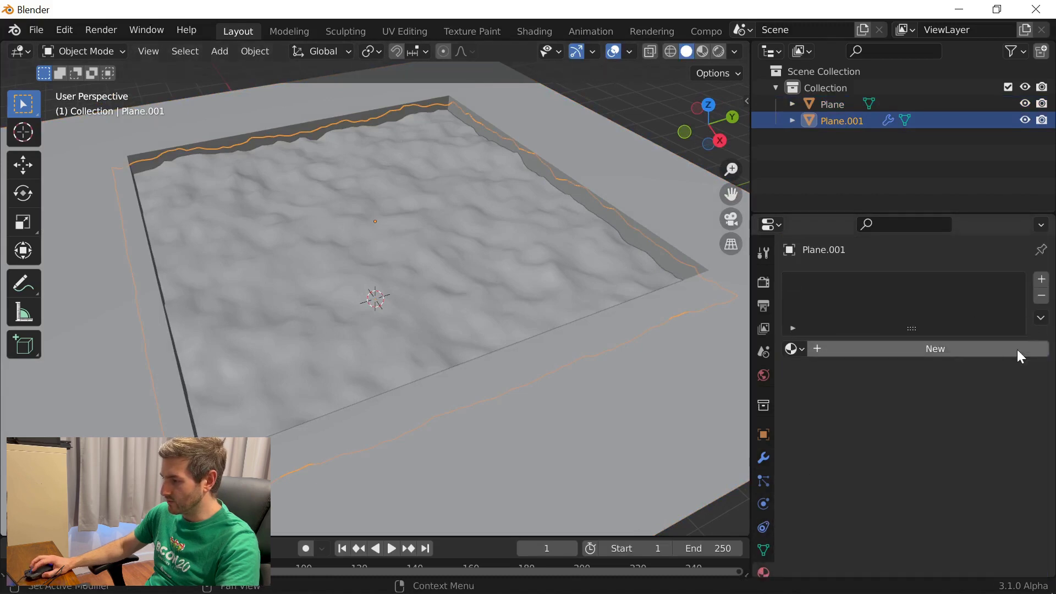
left_click(959, 350)
double_click(864, 284)
type("Water")
key("Return")
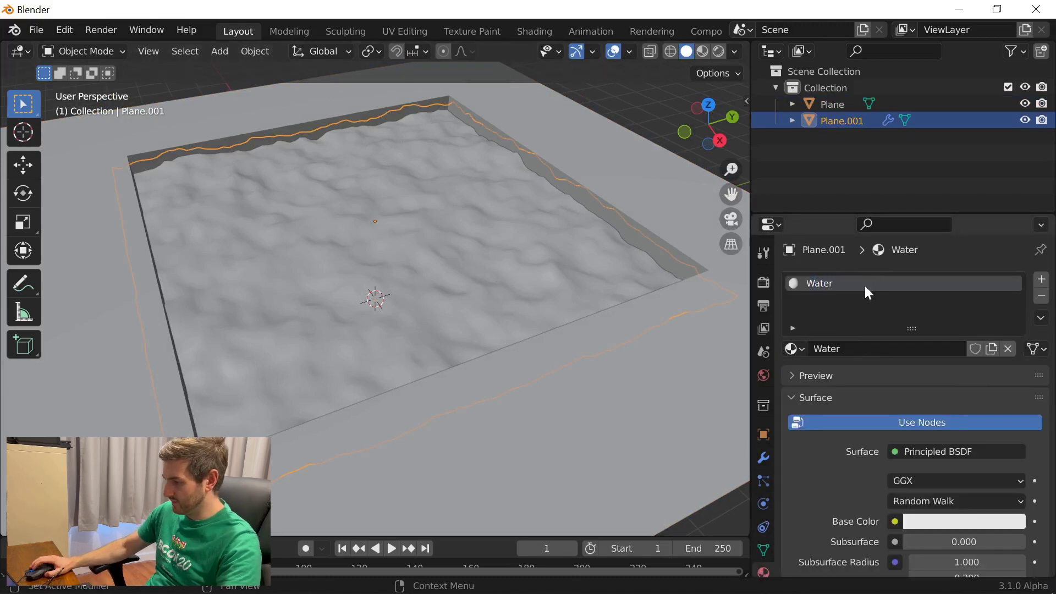
- Change the Water material's surface shader to Glass BSDF and set its IOR to 1.33
scroll(957, 332, "down", 3)
left_click(927, 387)
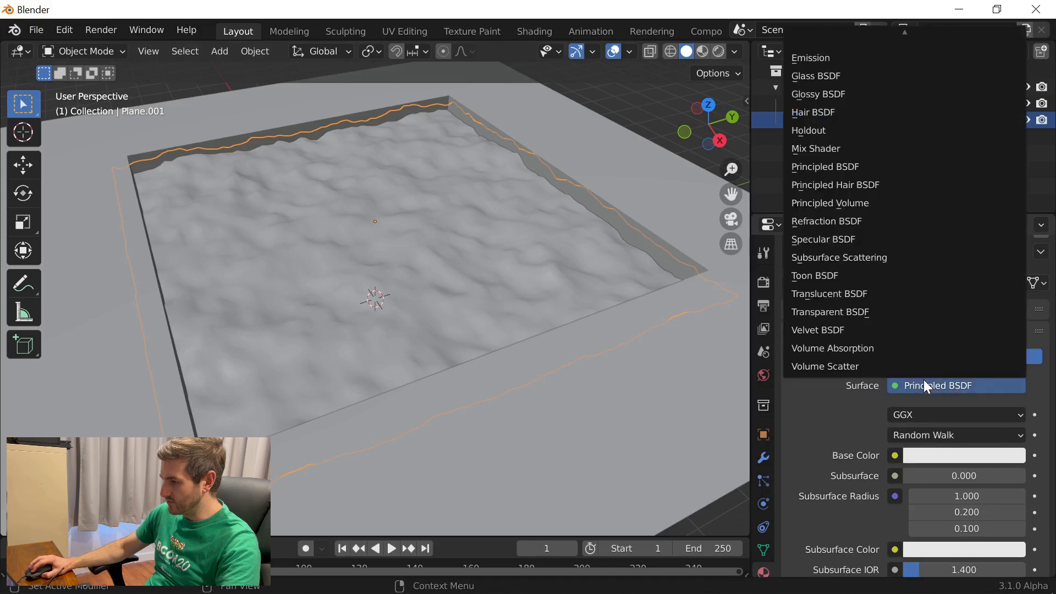
left_click(837, 75)
left_click(969, 474)
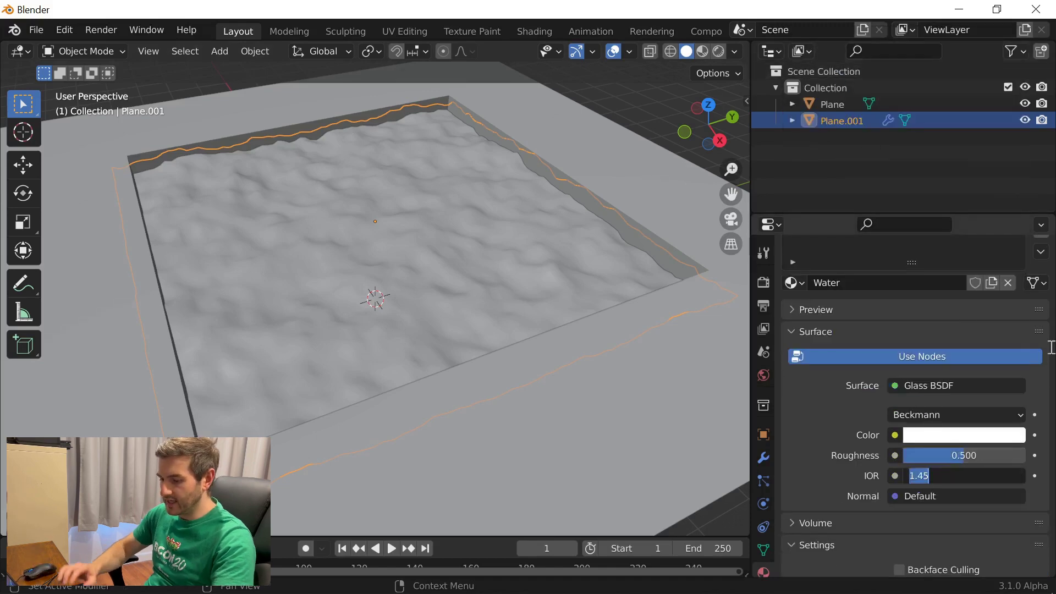
type("1.33")
key("Return")
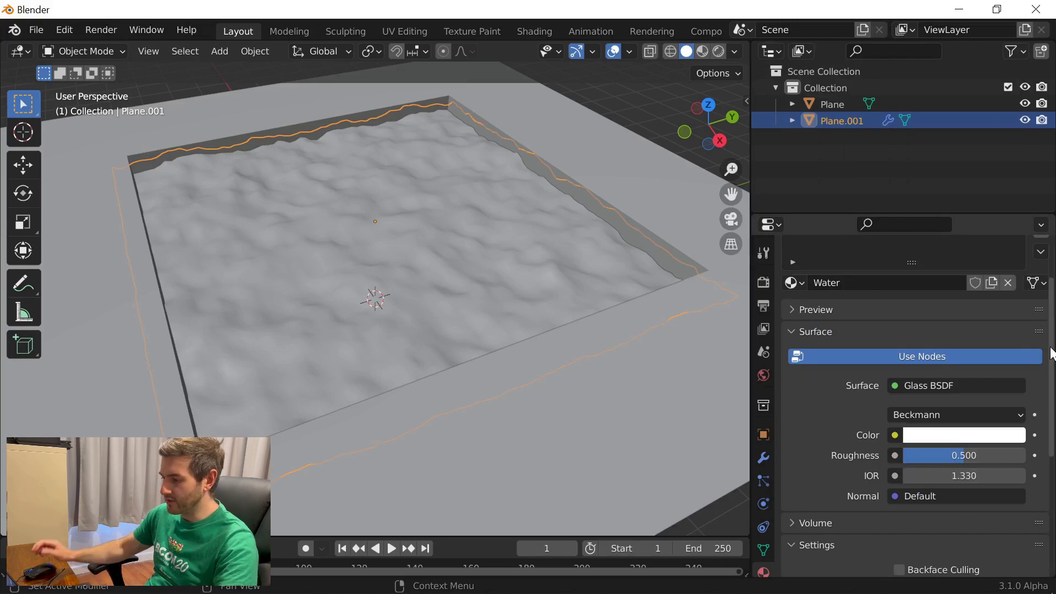
- Switch to the browser to check the index of refraction of water, then return to Blender
mouse_move(272, 583)
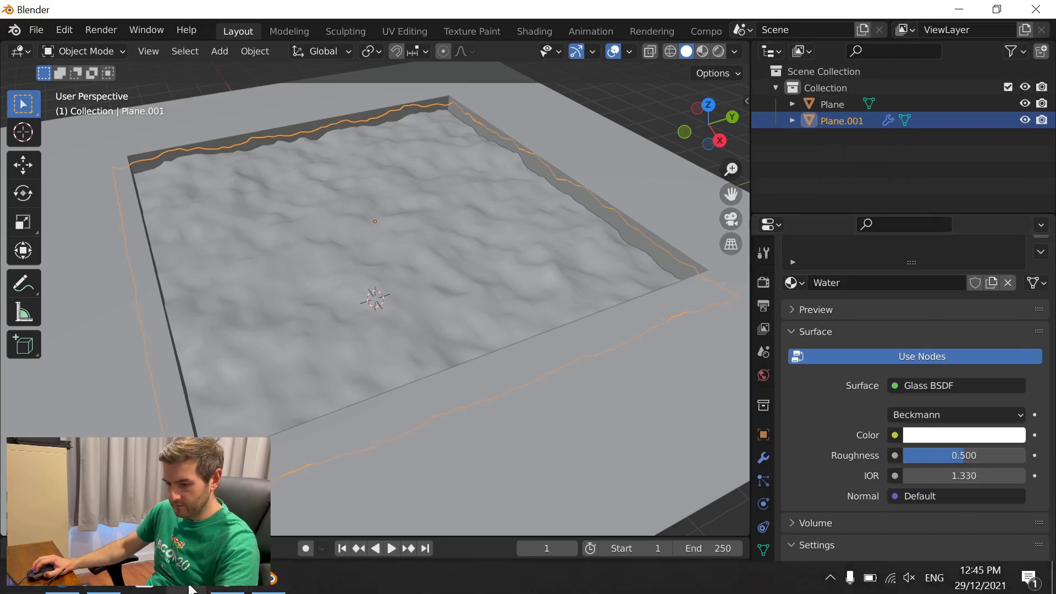
left_click(56, 584)
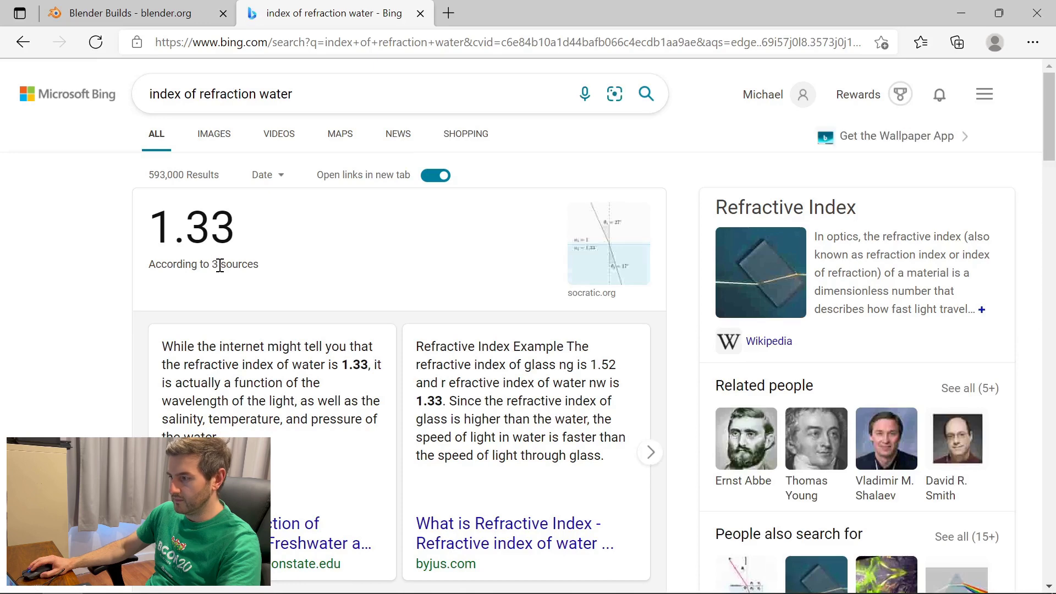
left_click(963, 14)
- Set the glass roughness to 0 and tint its colour pale blue with hue 0.618 and saturation 0.344
left_click_drag(994, 458, 957, 430)
left_click(956, 433)
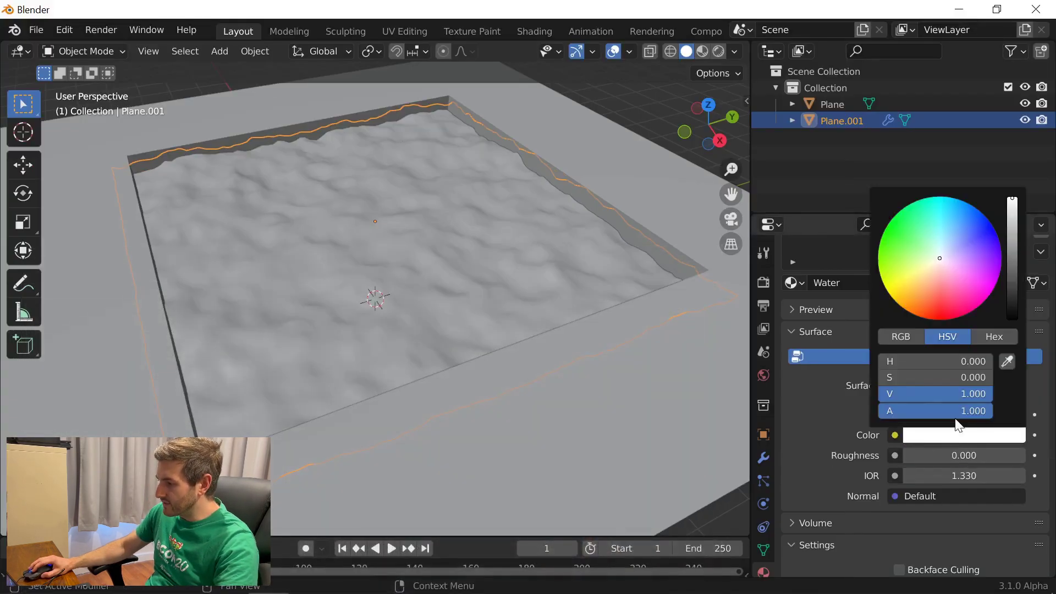
left_click_drag(940, 258, 947, 250)
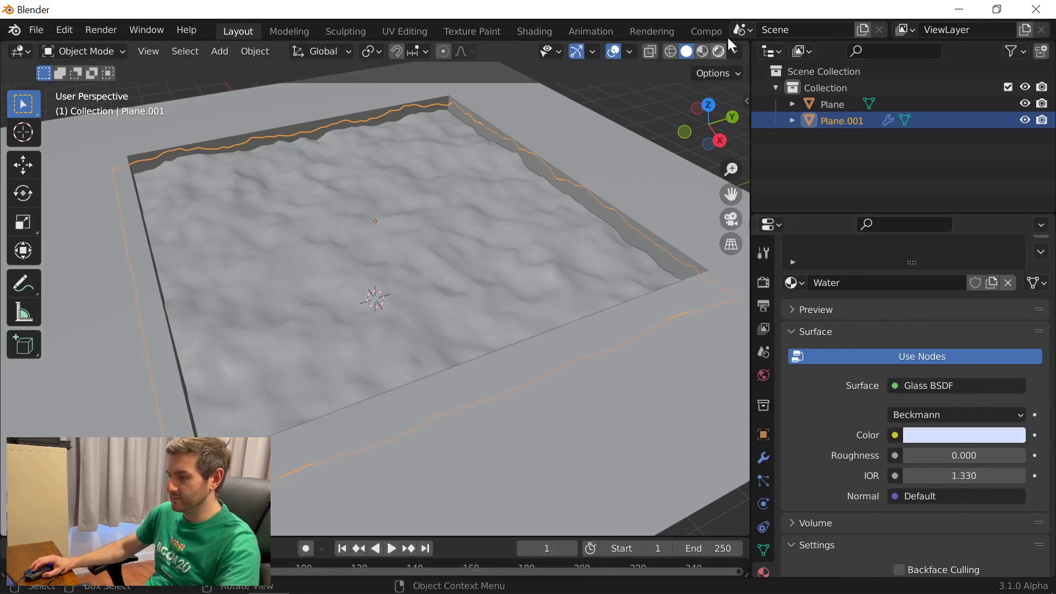
- Set the render engine to Cycles with GPU Compute as the device
left_click(719, 51)
left_click(688, 52)
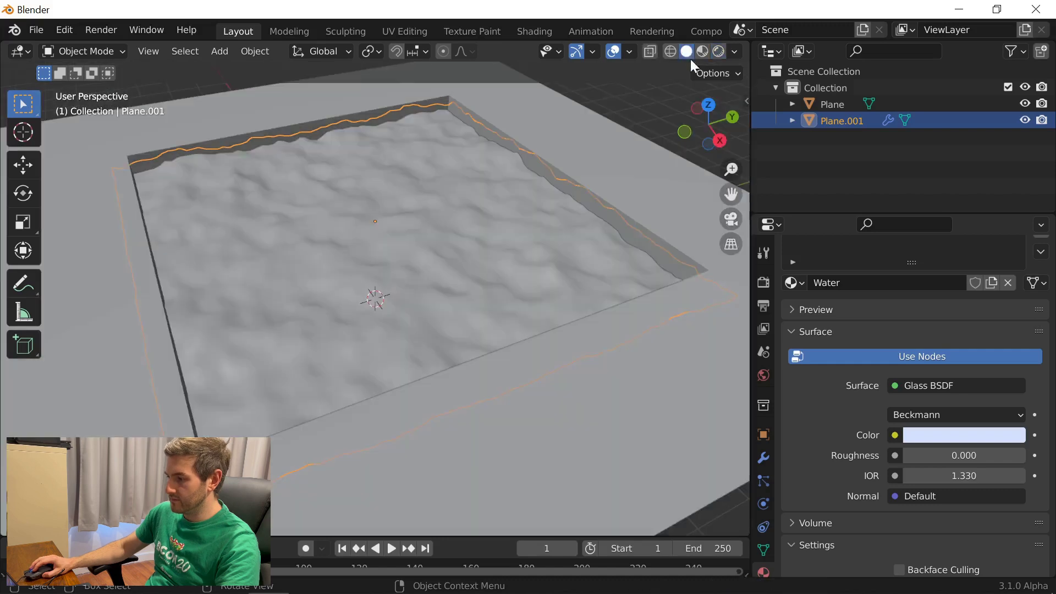
left_click(762, 287)
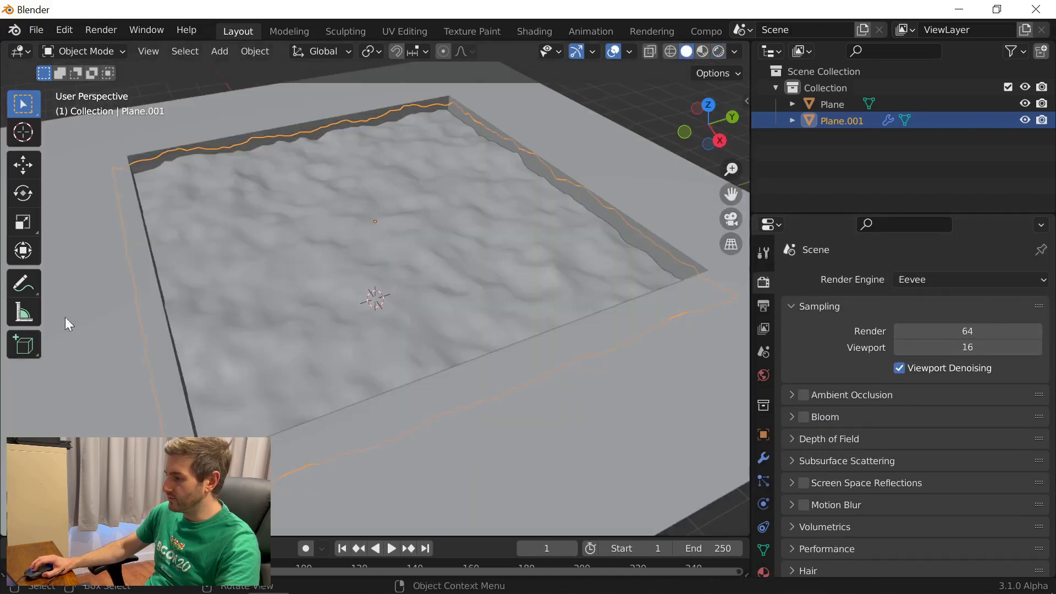
left_click(962, 281)
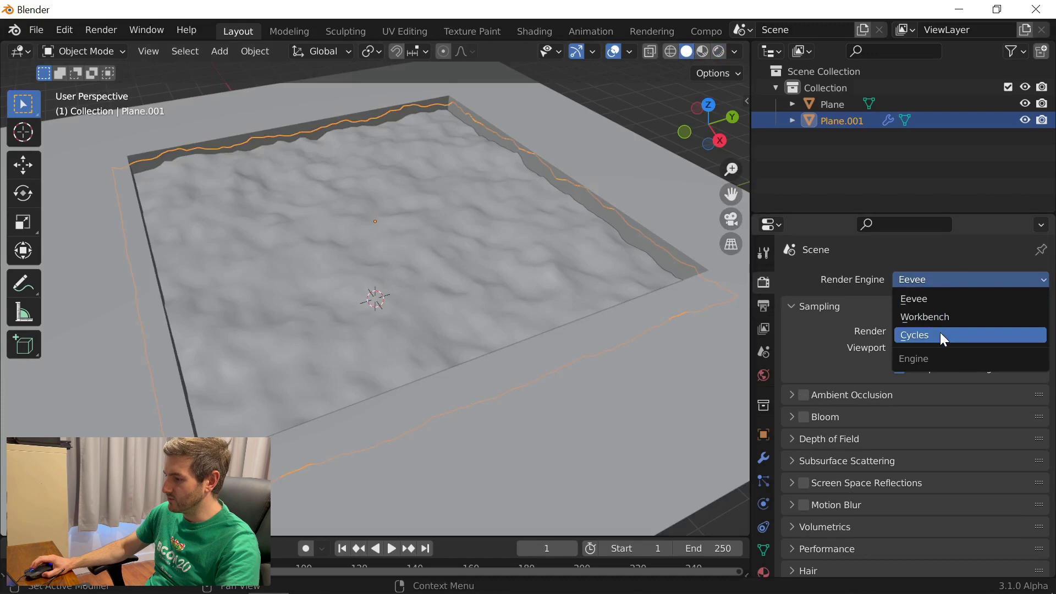
left_click(940, 333)
left_click(962, 322)
left_click(942, 358)
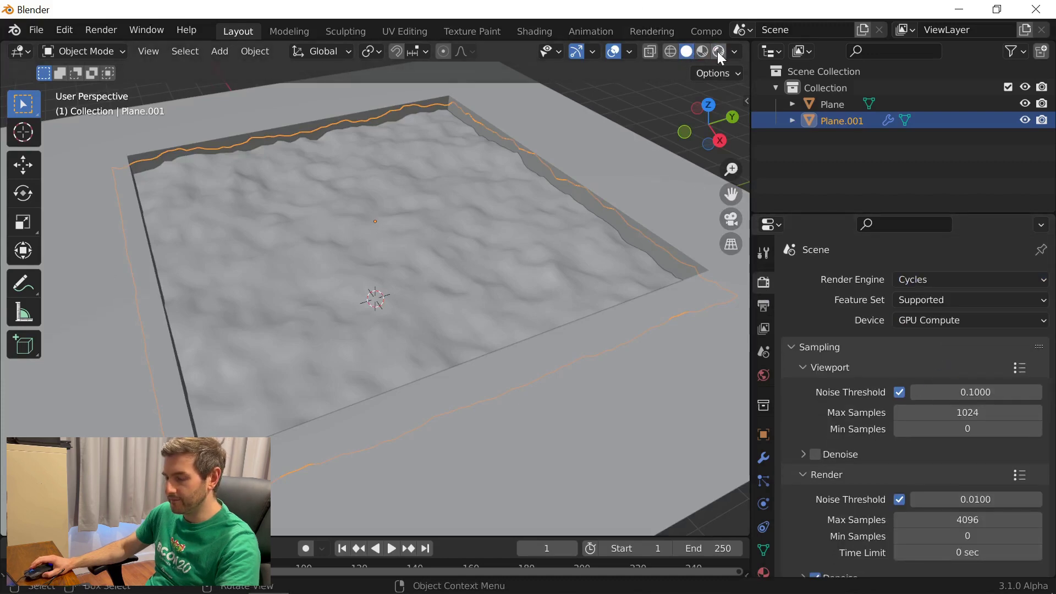
- Preview the pool in rendered viewport shading and return to solid shading
key("z")
key("8")
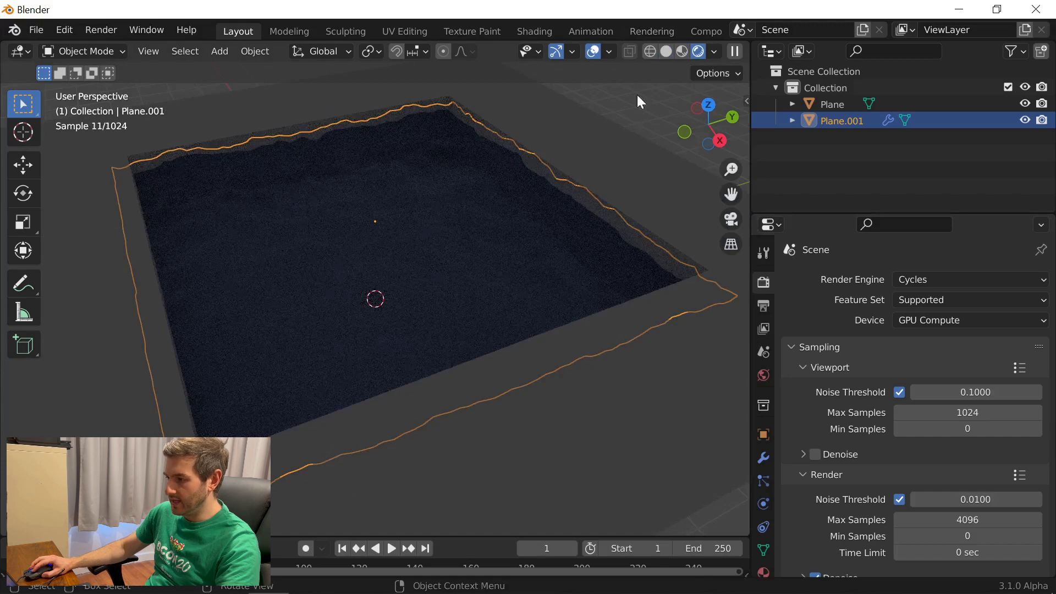
left_click(667, 51)
- Add a sun light and raise it along Z by about 10 m above the pool
scroll(396, 291, "down", 5)
key("shift+a")
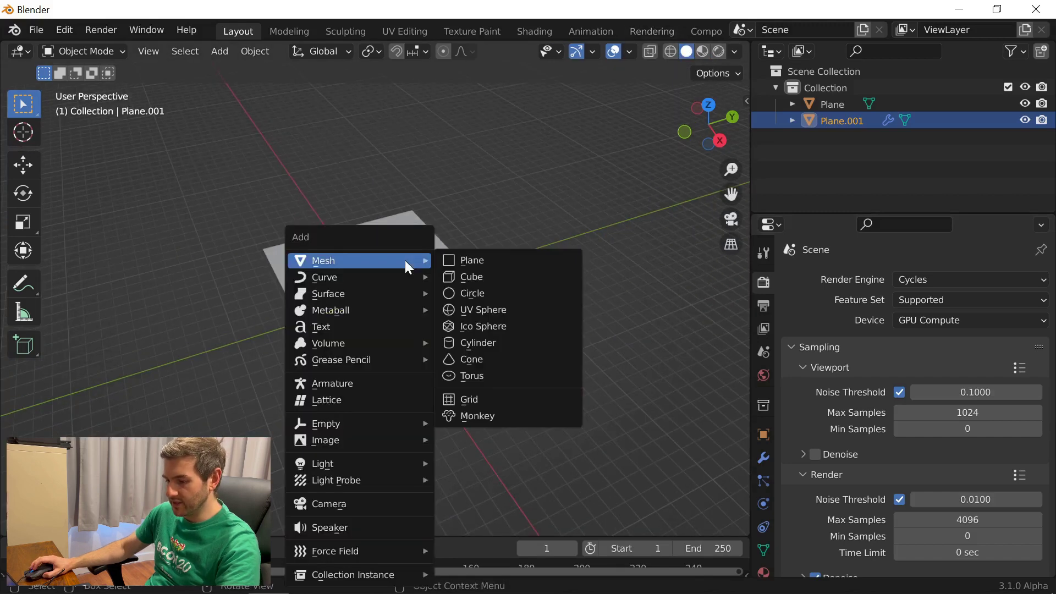
mouse_move(324, 465)
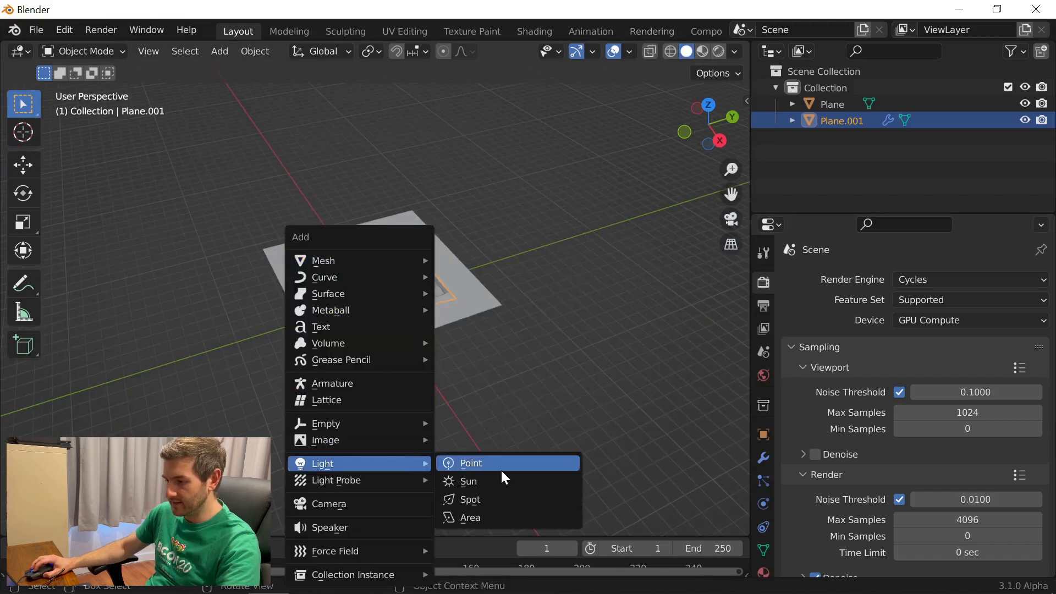
left_click(505, 481)
key("g")
key("z")
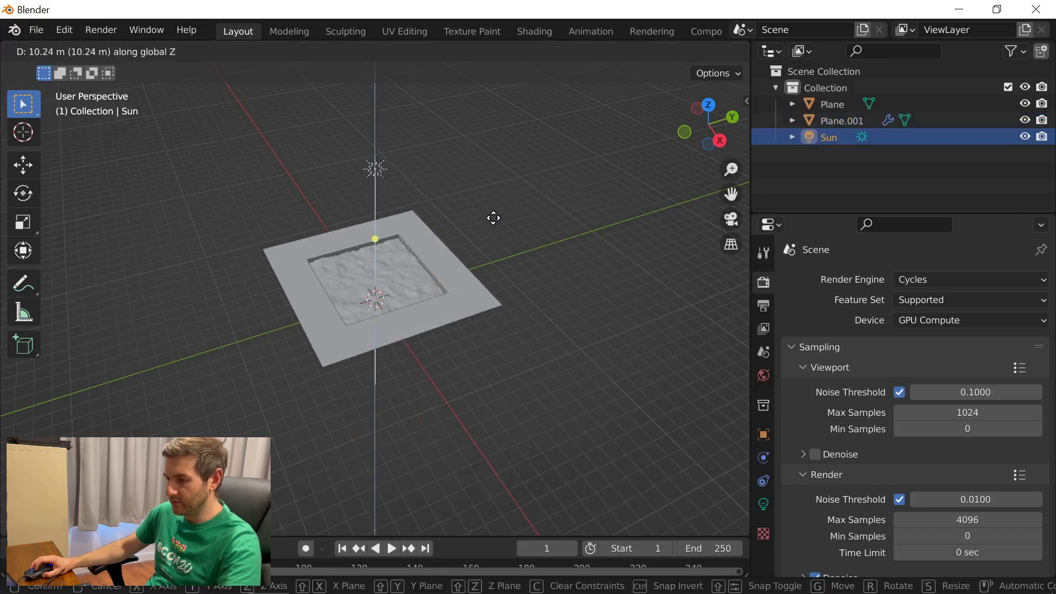
left_click(490, 227)
- Move the sun along positive Y beyond the pool's edge and rotate it about X to aim at the pool
key("g")
key("y")
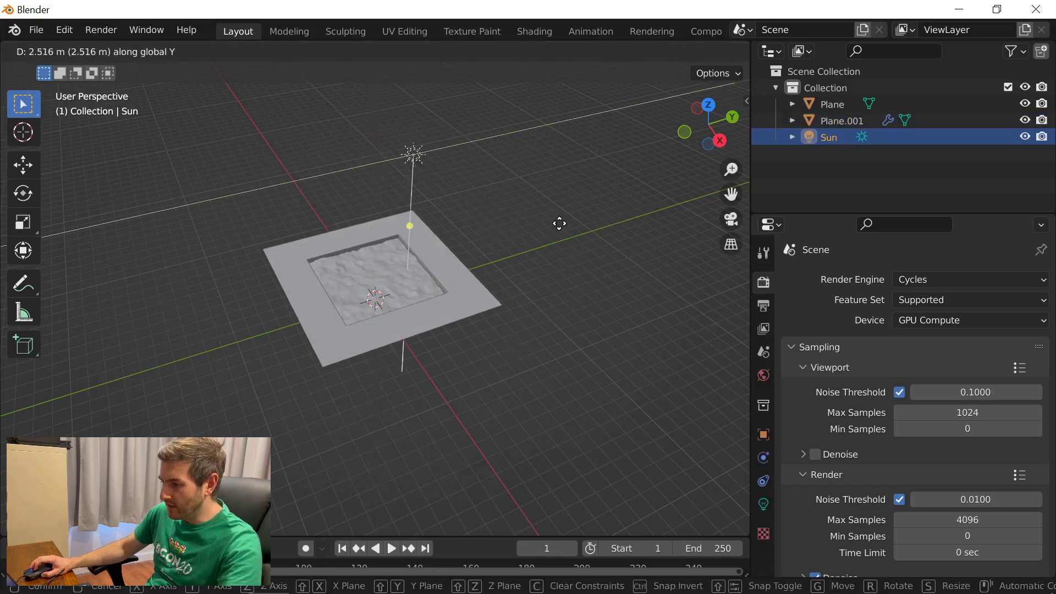
left_click(692, 194)
middle_click_drag(613, 202, 588, 200)
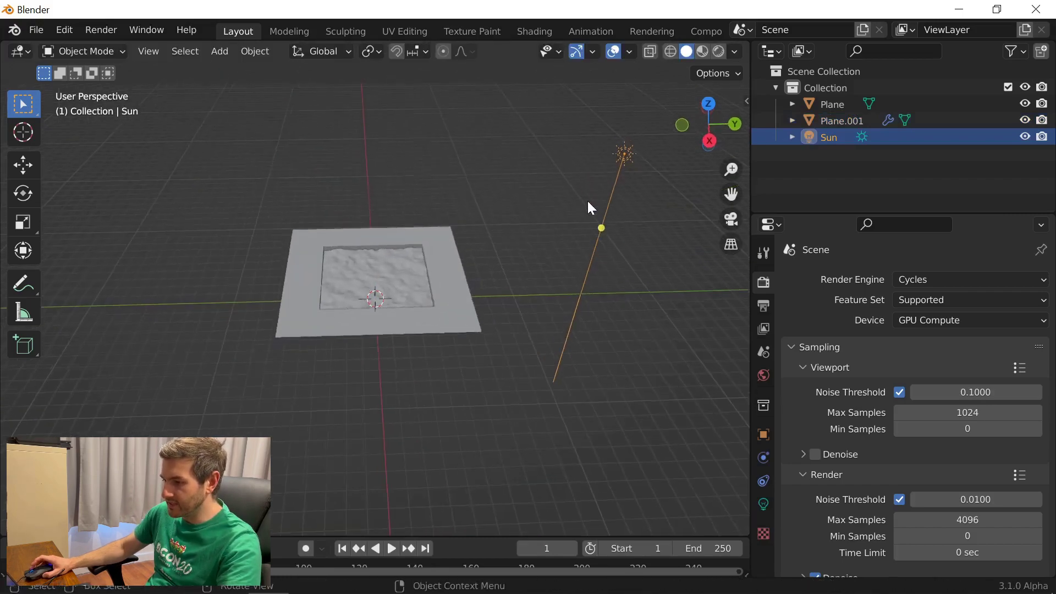
key("r")
key("x")
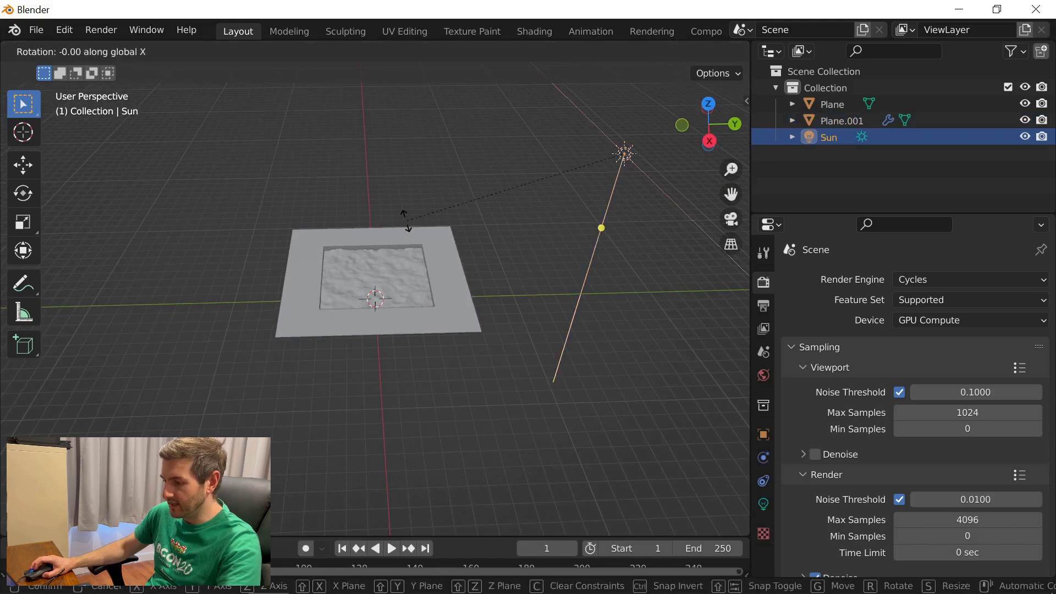
left_click(454, 466)
- Add a camera, look through it and fly it back until the pool is framed
middle_click_drag(429, 229, 491, 216)
scroll(491, 216, "up", 2)
scroll(487, 219, "down", 3)
key("shift+a")
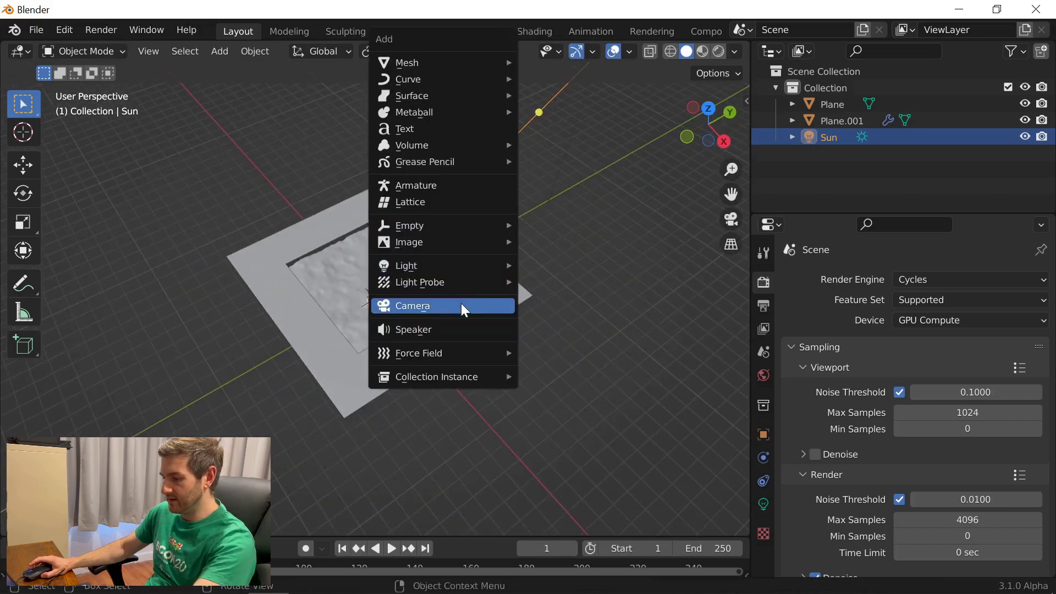
left_click(461, 304)
key("KP_0")
key("shift+grave")
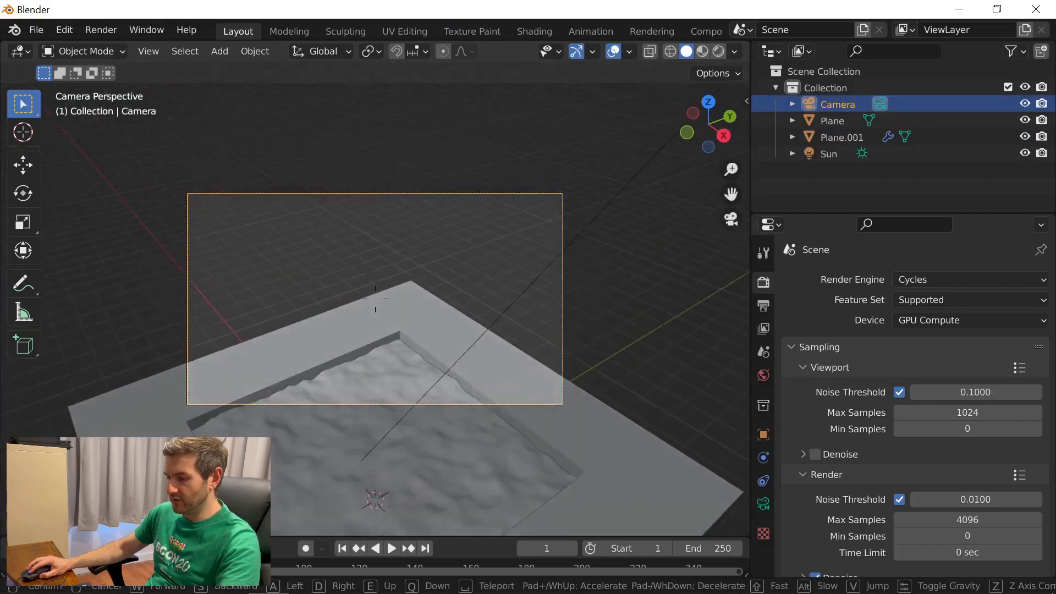
key("s")
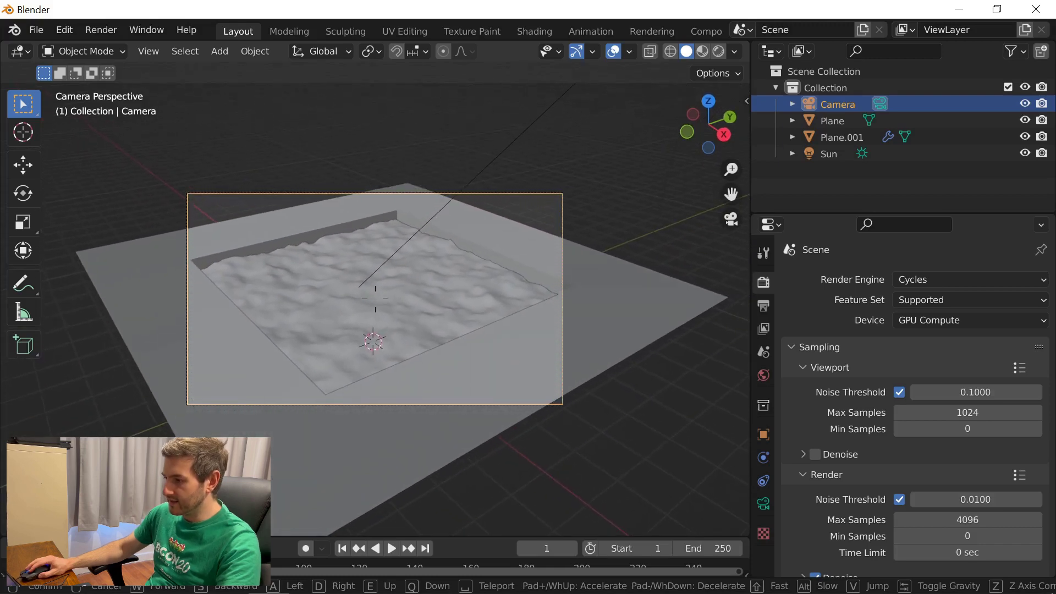
left_click(889, 48)
- Show the camera view in rendered shading and set the sun light's strength to 9.039
left_click(720, 51)
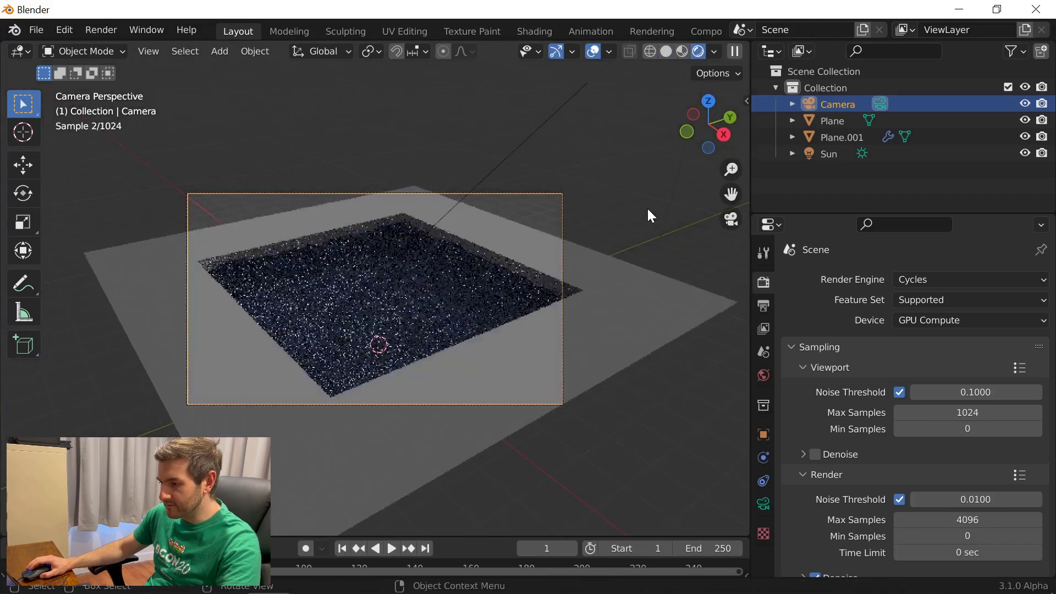
scroll(535, 314, "up", 2)
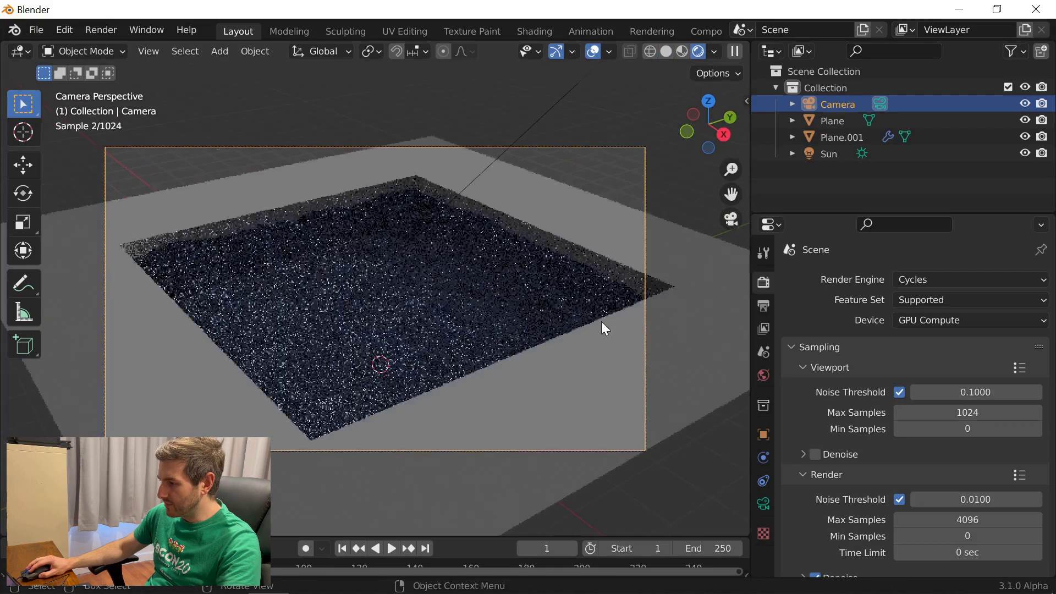
left_click(829, 154)
left_click(764, 501)
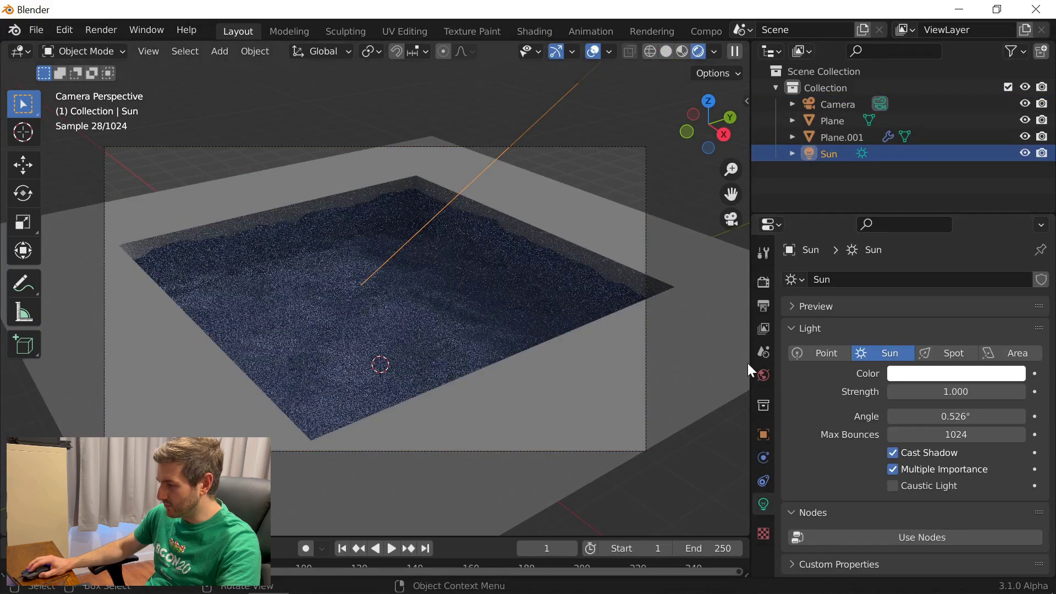
left_click(764, 376)
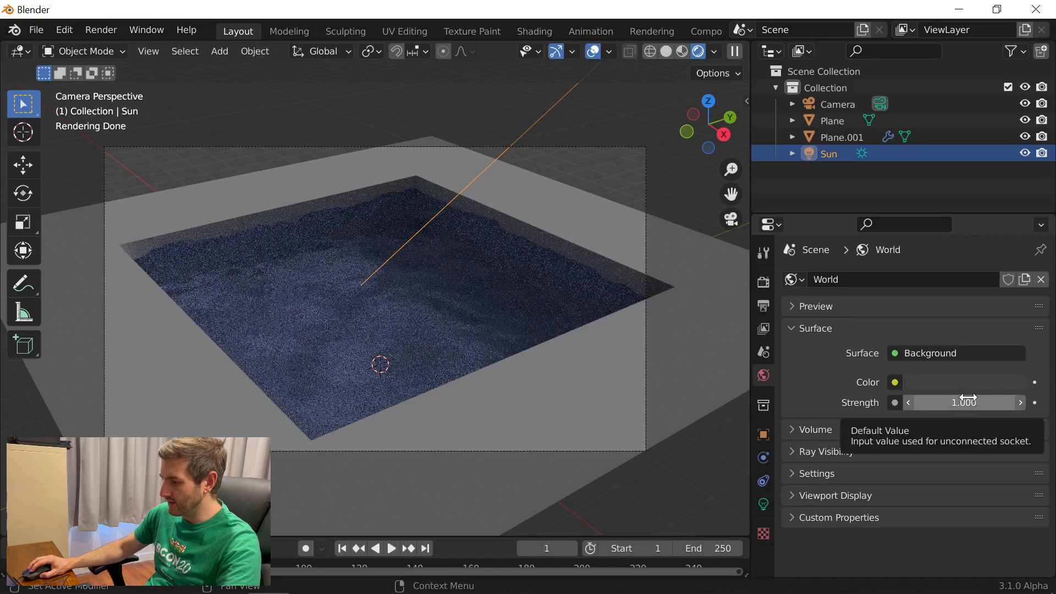
left_click(764, 505)
left_click_drag(940, 395, 1012, 394)
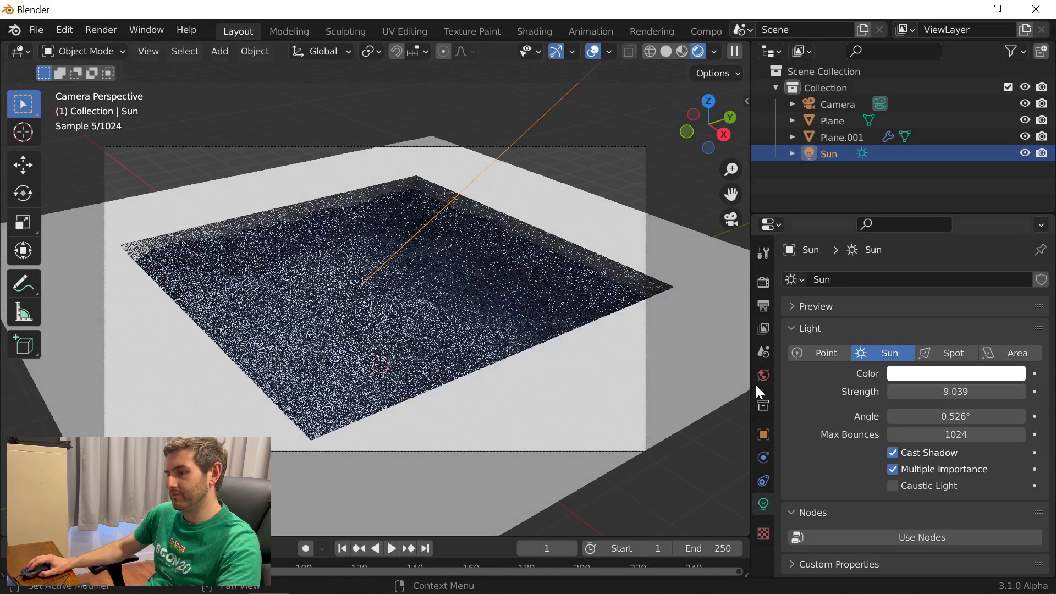
- Select the water plane and change its glass colour to a stronger light blue with hue 0.569 and saturation 0.593
left_click(414, 298)
scroll(770, 551, "down", 2)
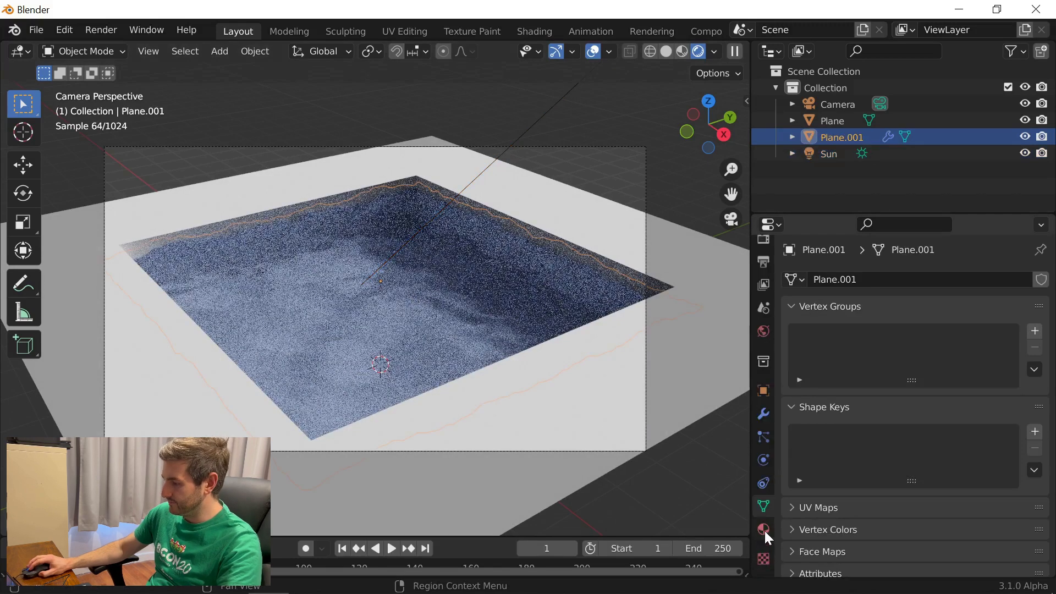
left_click(764, 530)
left_click(976, 472)
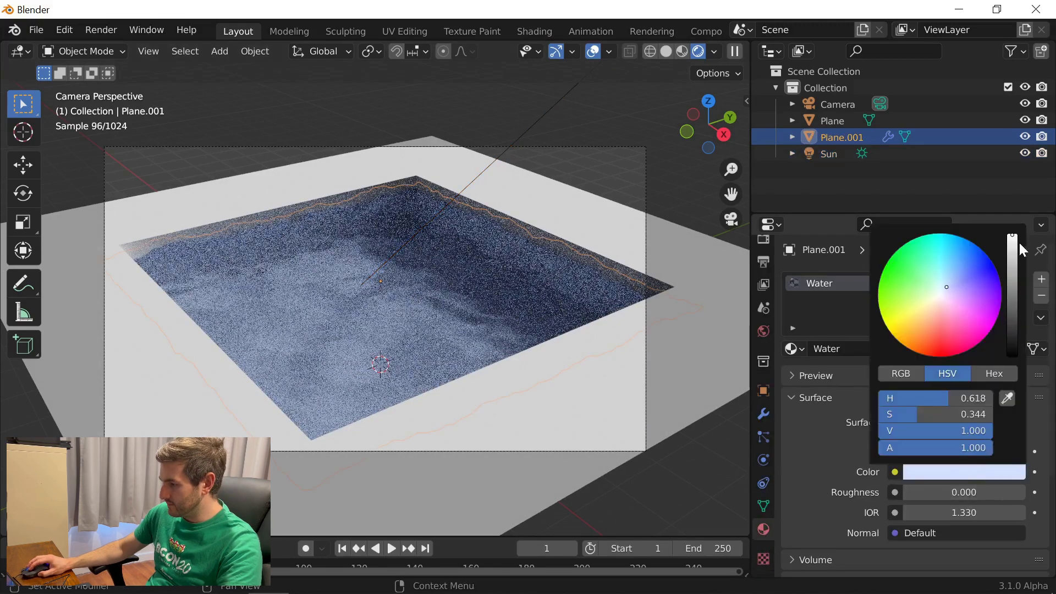
left_click_drag(947, 283, 946, 289)
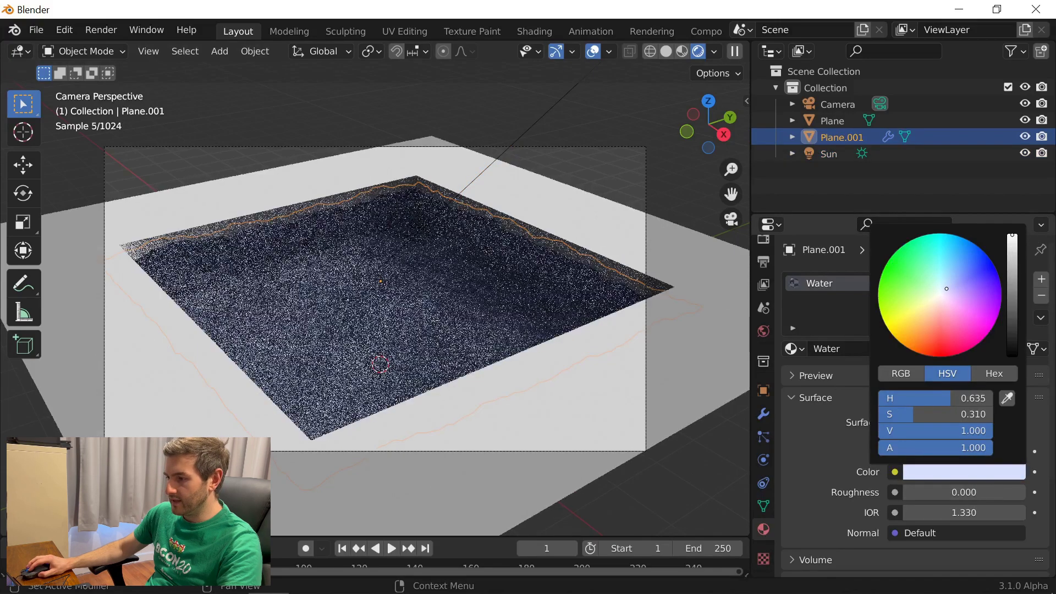
left_click(552, 104)
key("r")
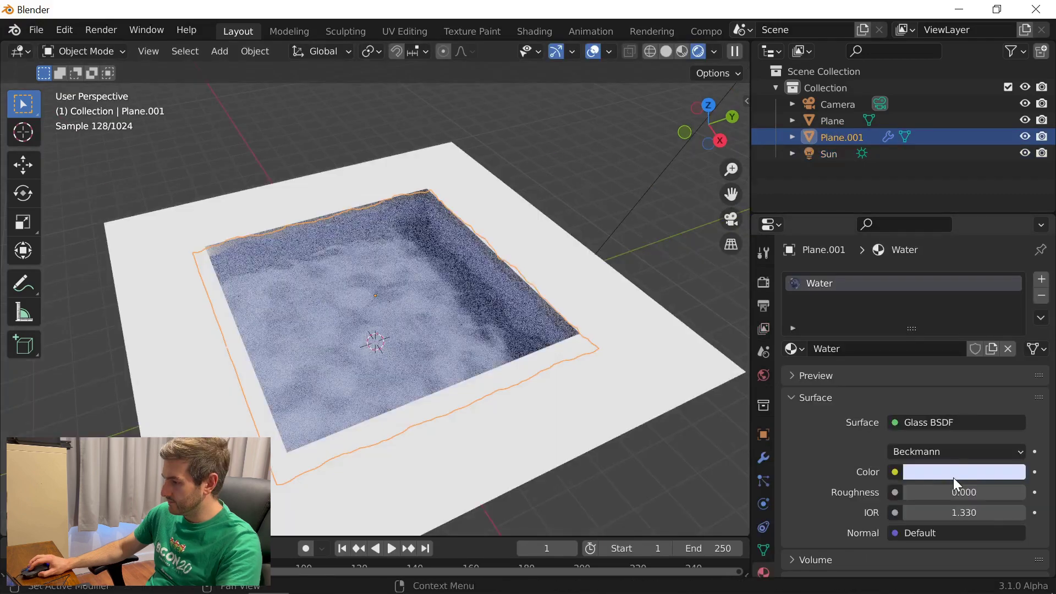
left_click(953, 476)
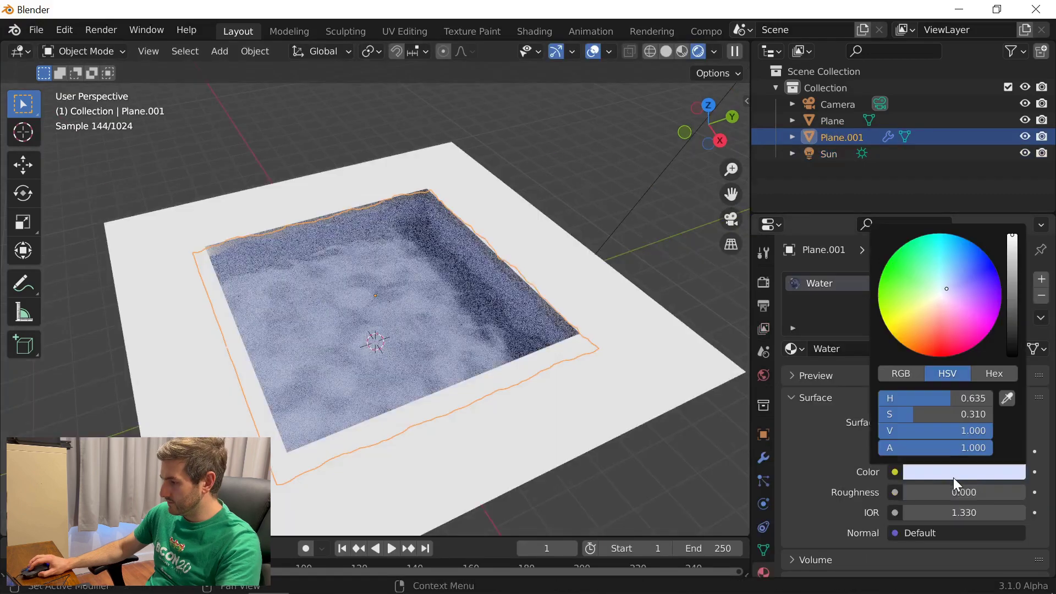
left_click_drag(949, 283, 947, 276)
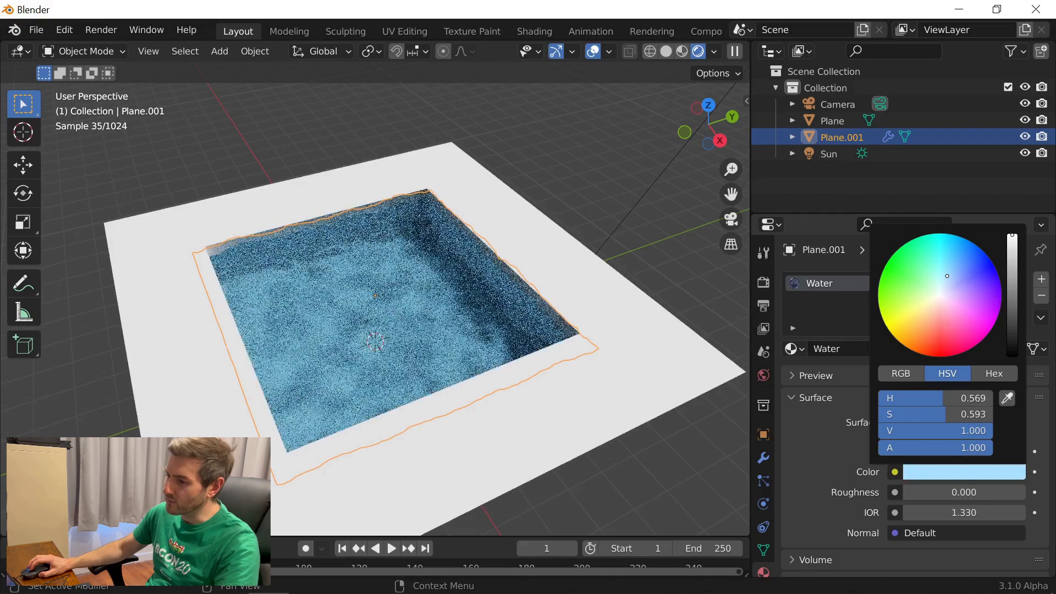
left_click(517, 152)
- Select the sun light and enable Caustic Light in its light settings
middle_click_drag(503, 194, 550, 229)
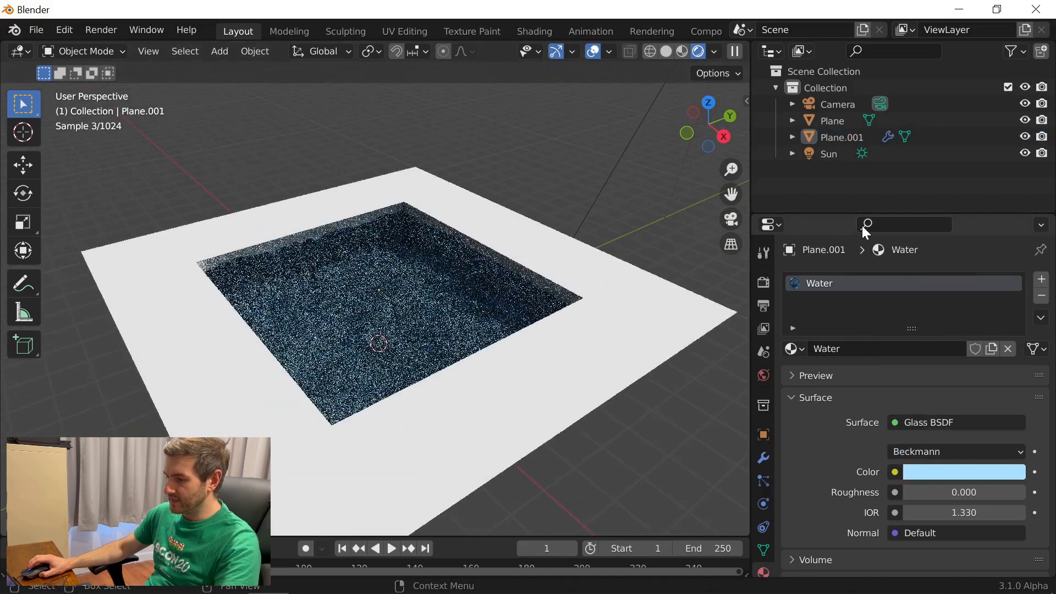
middle_click_drag(688, 220, 515, 305)
scroll(489, 309, "down", 2)
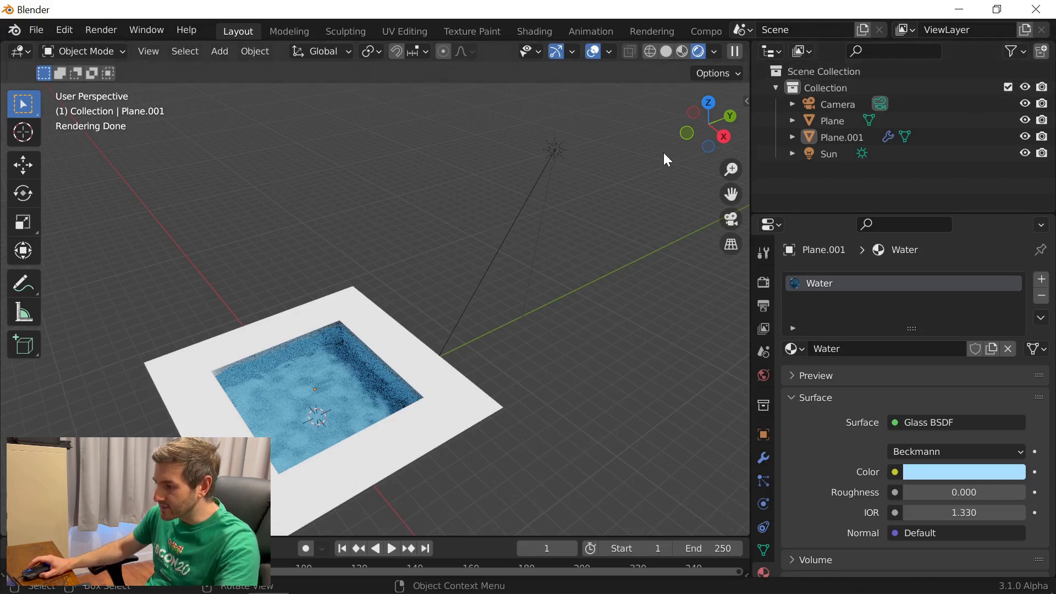
left_click(555, 150)
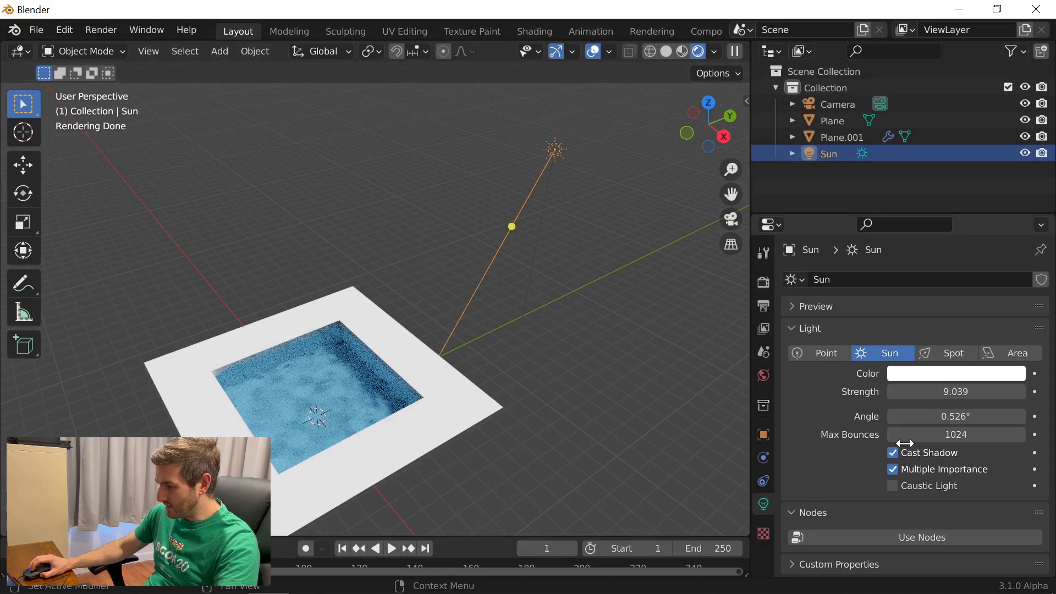
left_click(932, 490)
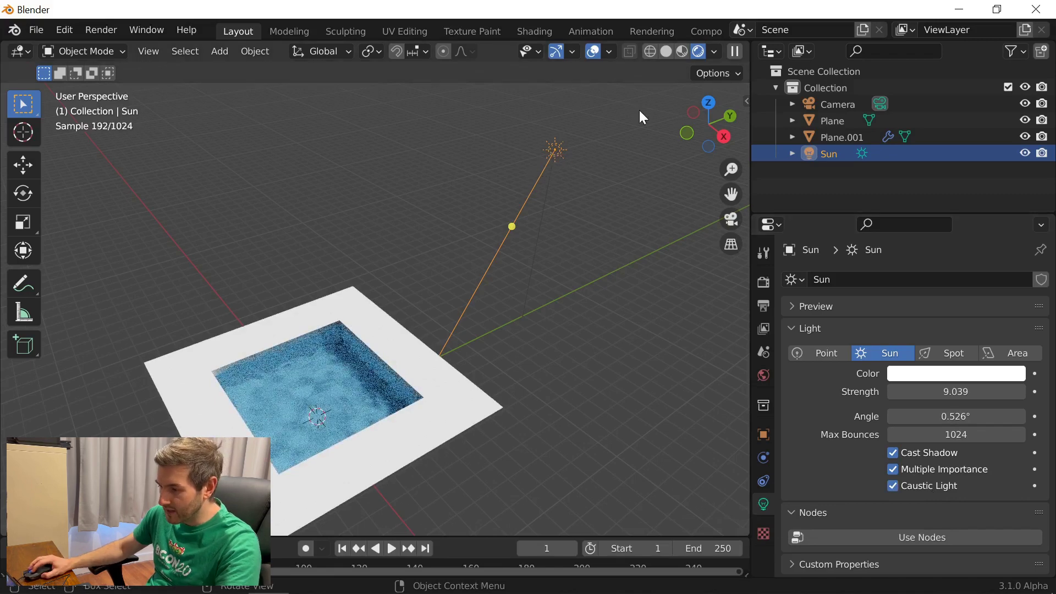
- Select the water plane, filter its object properties for "caustic" and enable Caustic Caster under Shading
left_click(322, 381)
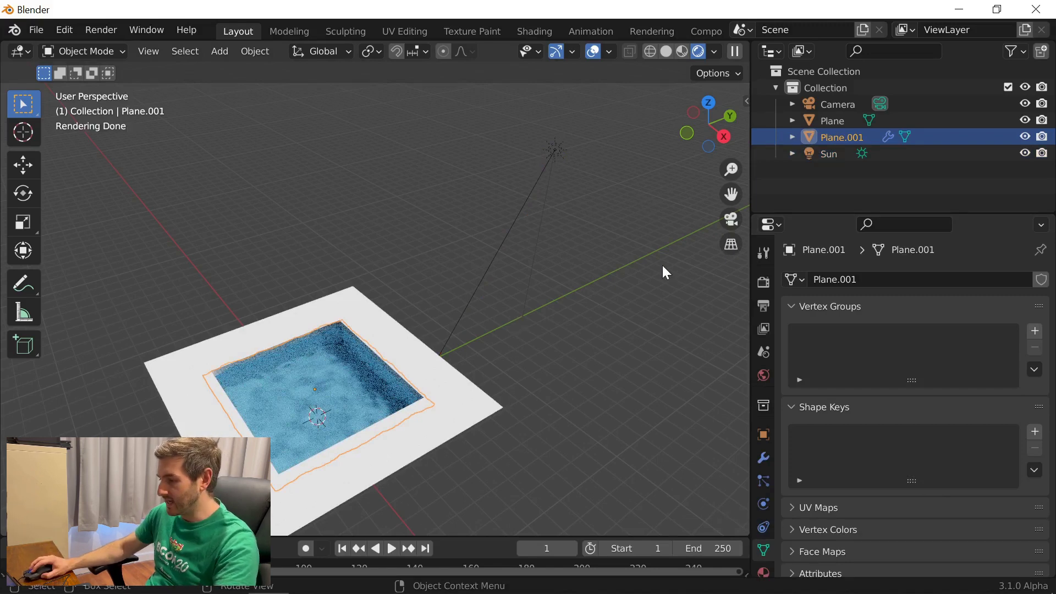
left_click(764, 434)
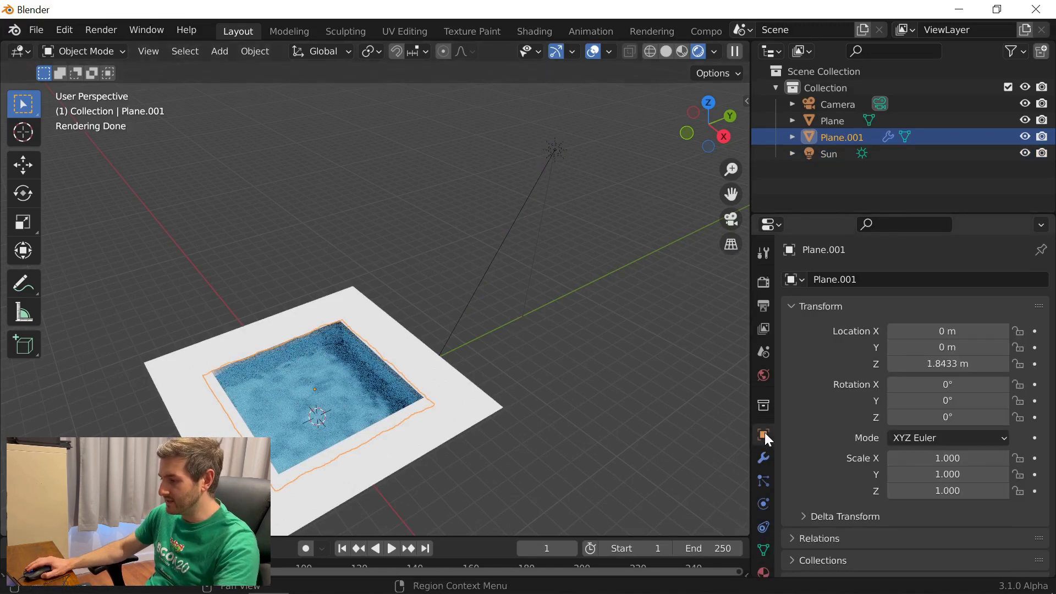
scroll(935, 424, "down", 5)
scroll(917, 432, "down", 2)
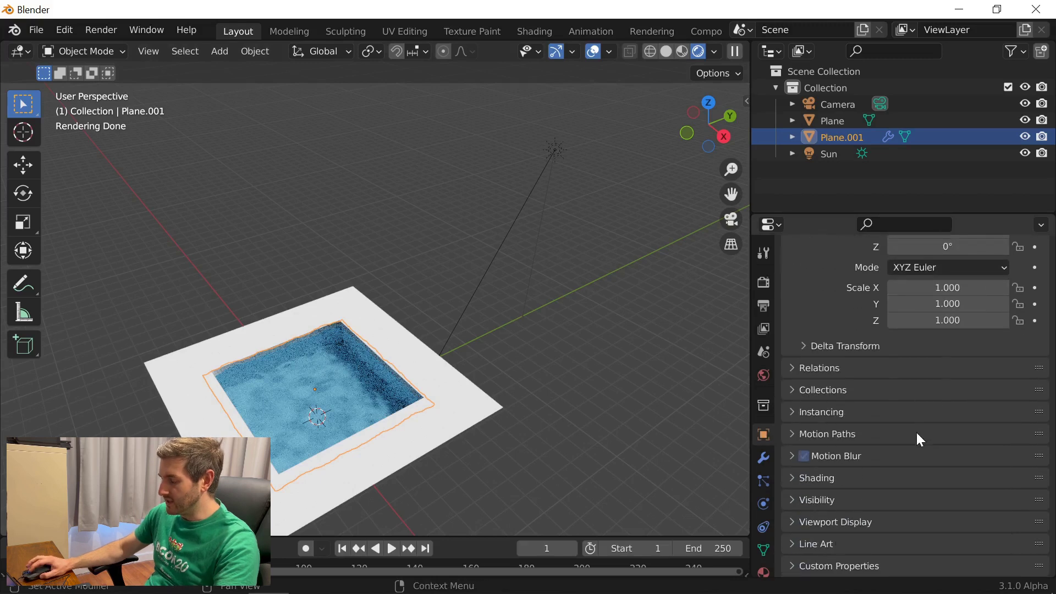
scroll(879, 388, "up", 7)
left_click(904, 225)
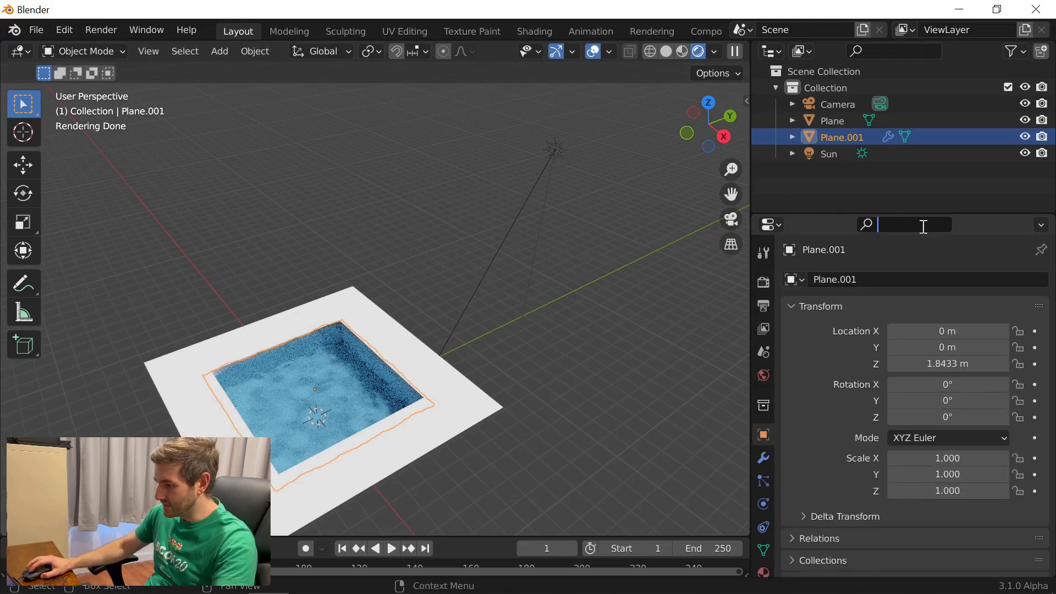
type("caustic")
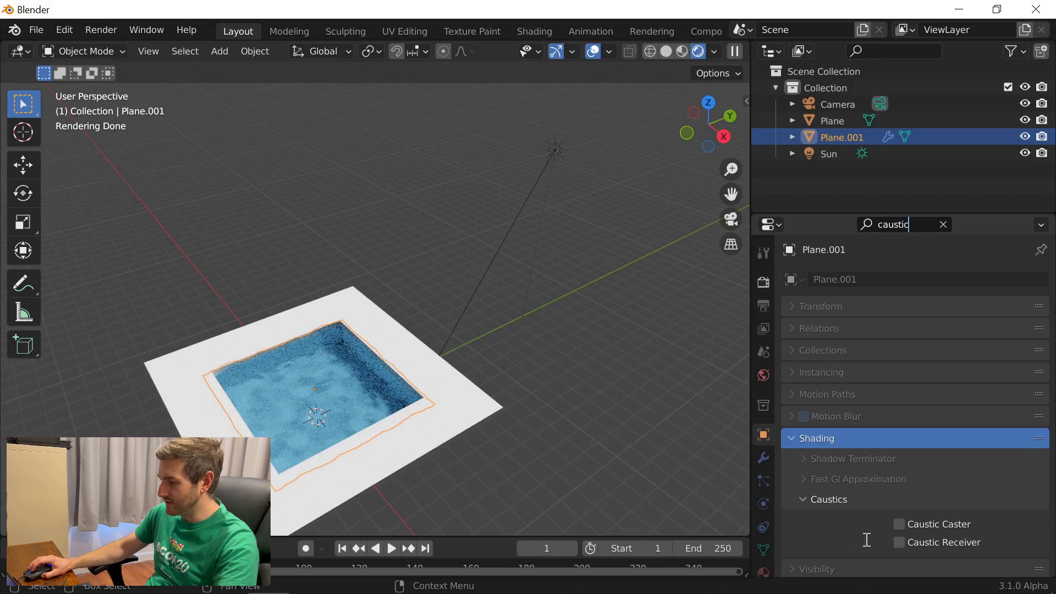
key("Return")
scroll(869, 537, "down", 3)
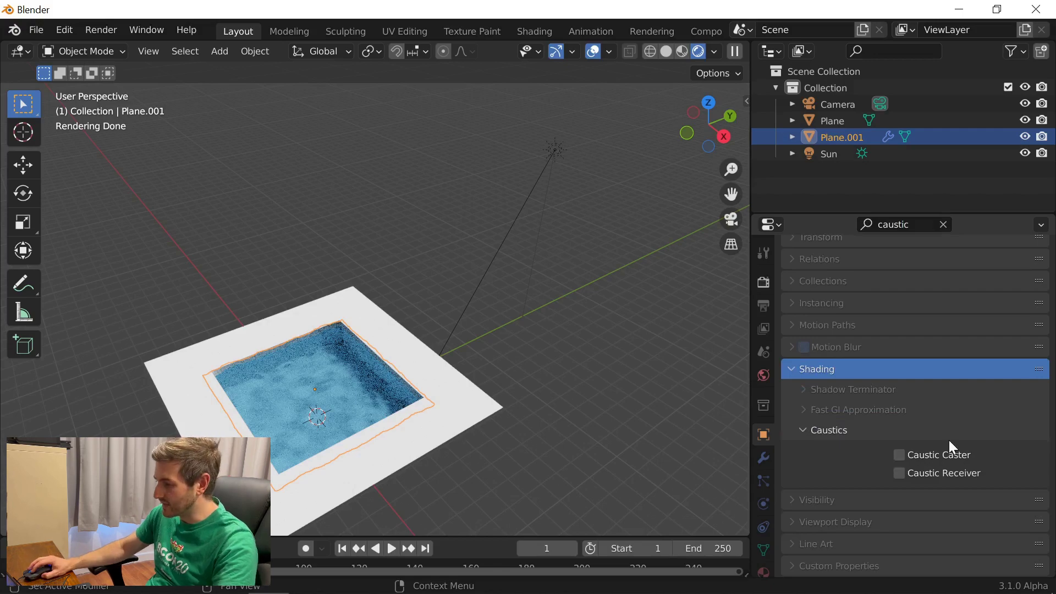
left_click(944, 459)
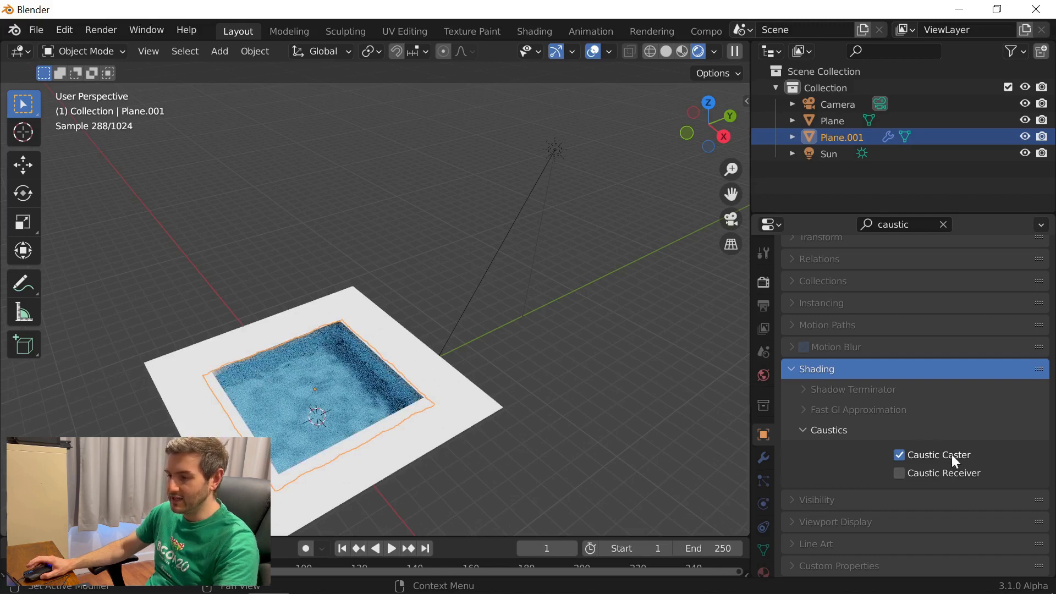
- Enable Caustic Receiver on the pool and compare the rendered camera view with the option off and on
left_click(410, 349)
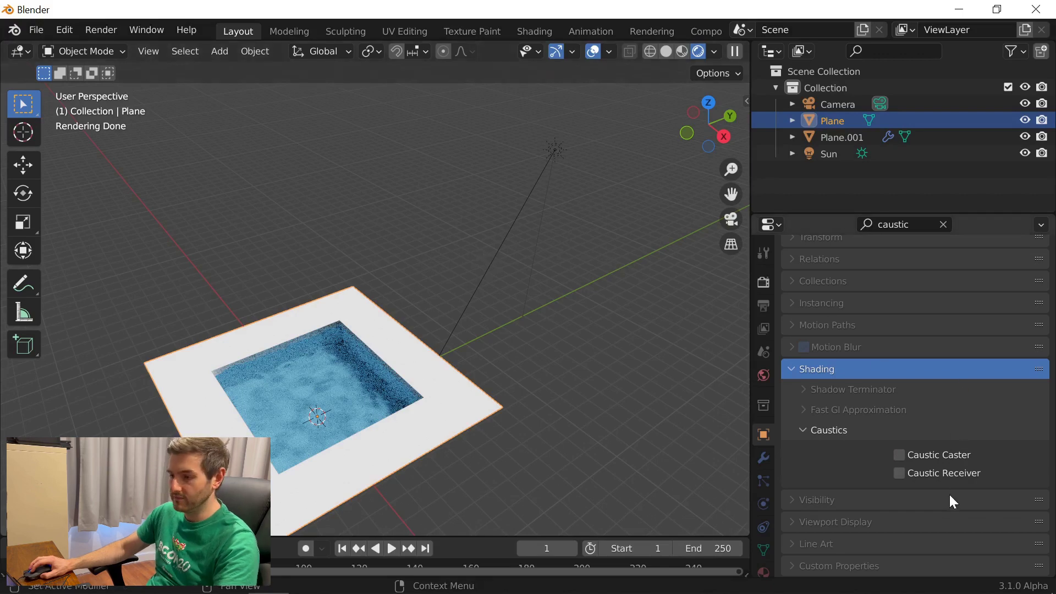
left_click(942, 476)
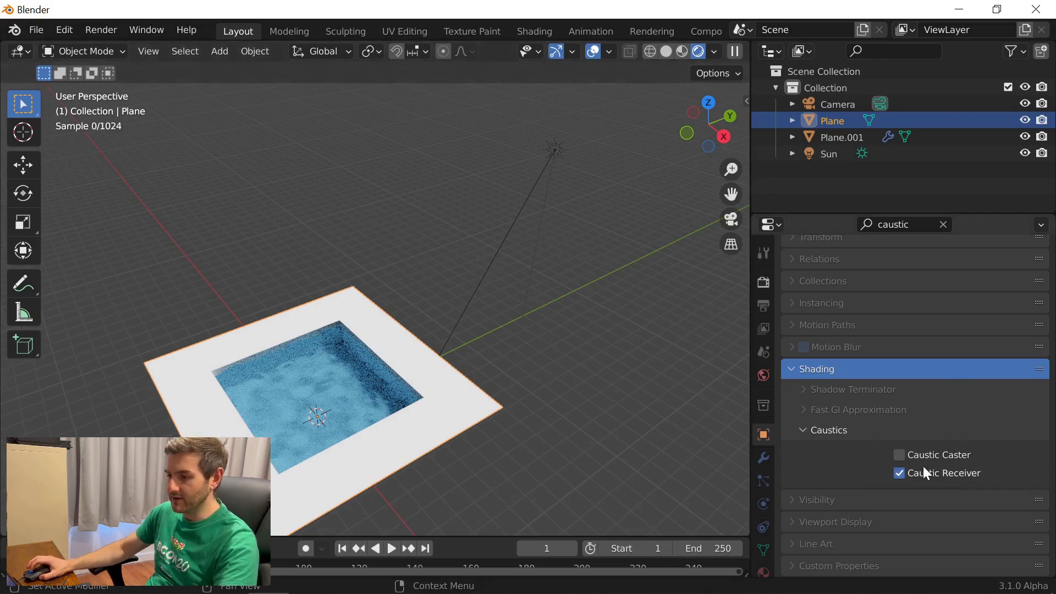
key("KP_0")
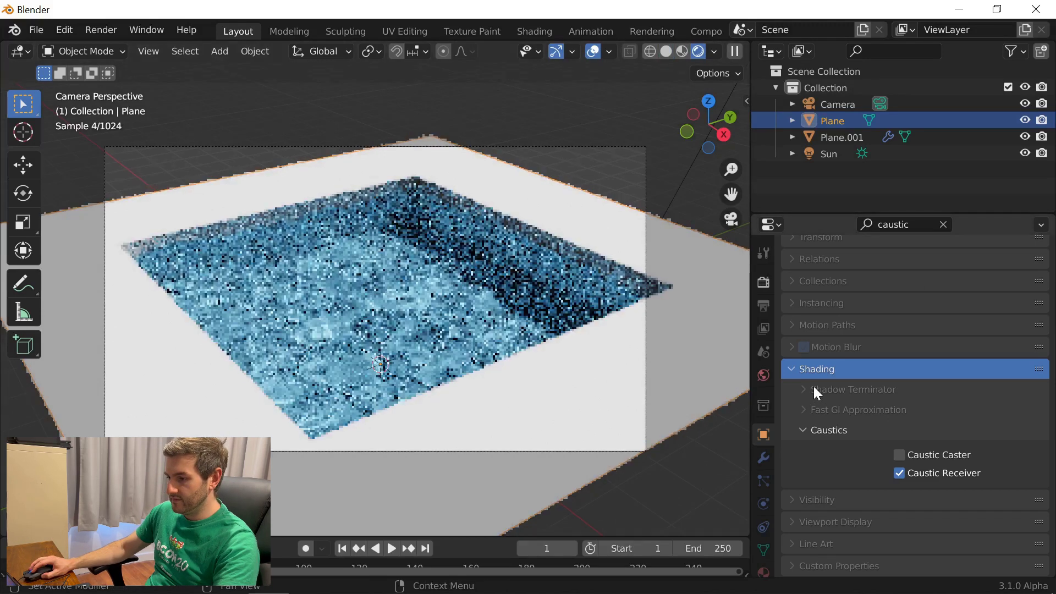
left_click(900, 475)
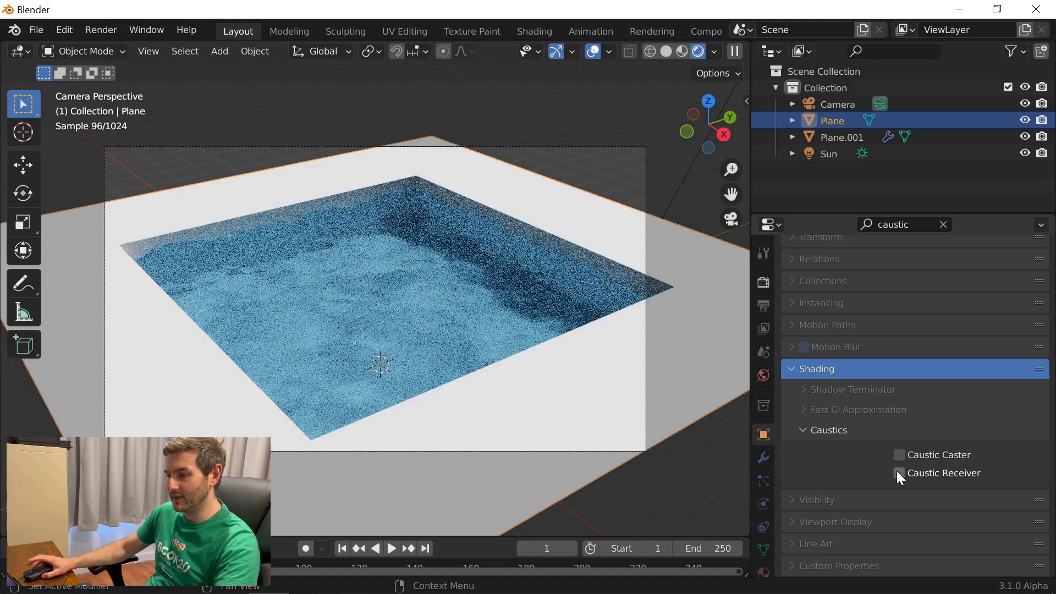
left_click(899, 473)
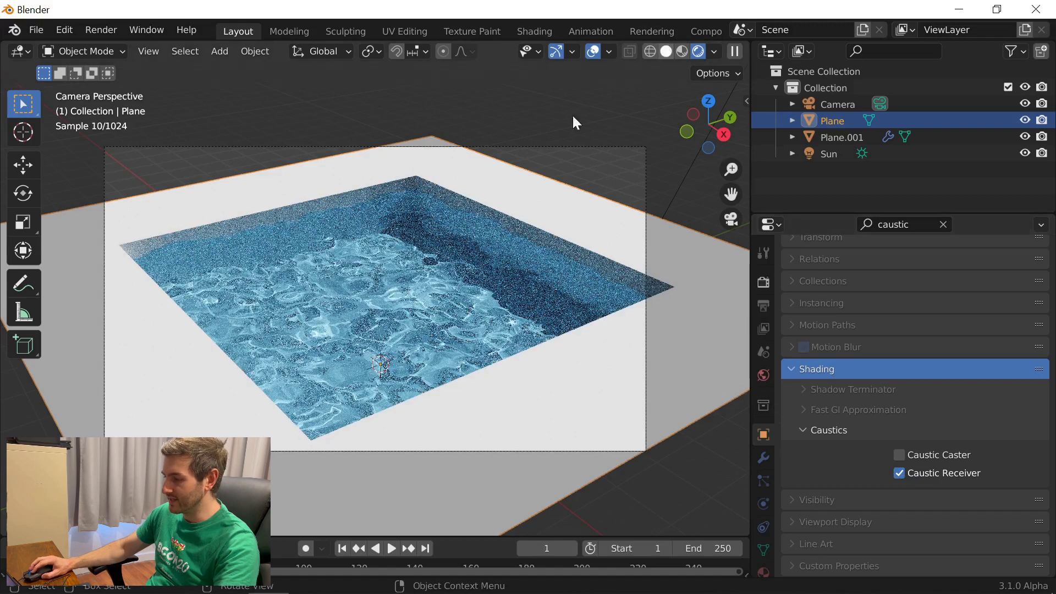
- Switch to solid shading, select the water plane, clear the property filter and try a Time of 0.82 in its Ocean modifier
key("z")
left_click(439, 226)
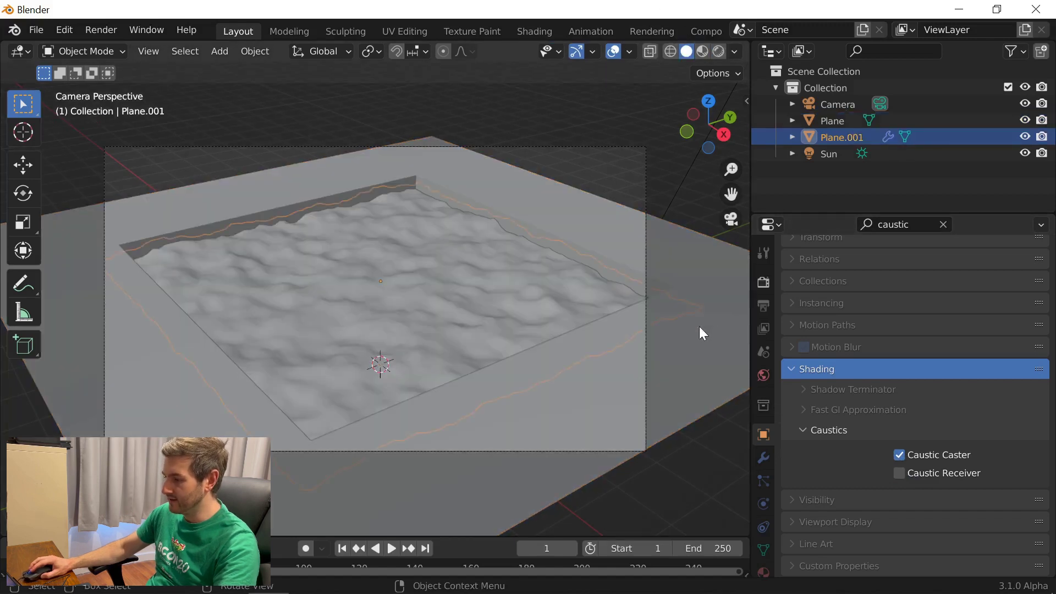
left_click(943, 224)
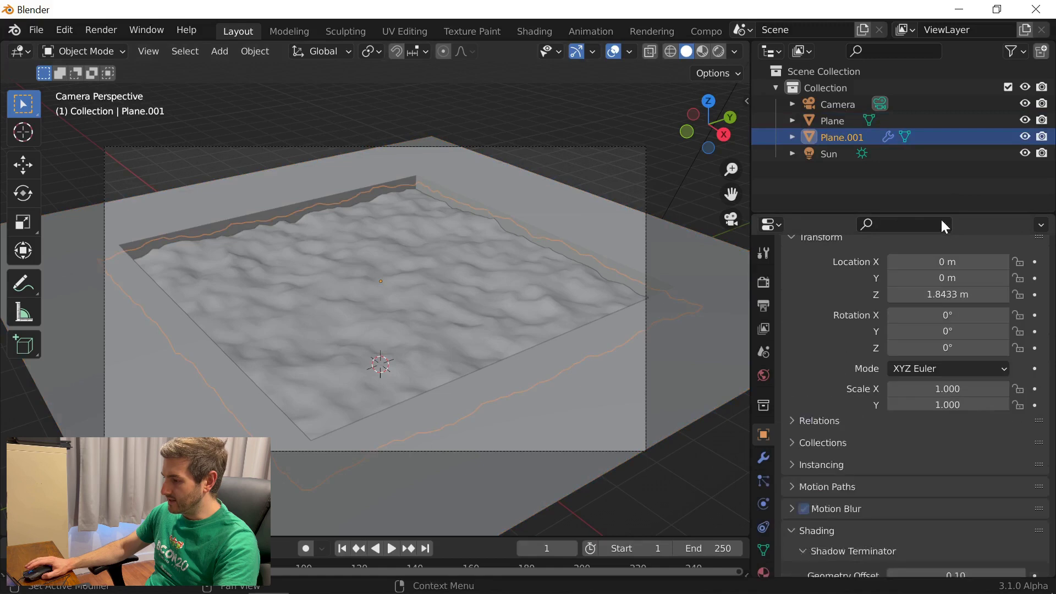
left_click(764, 458)
scroll(922, 374, "up", 3)
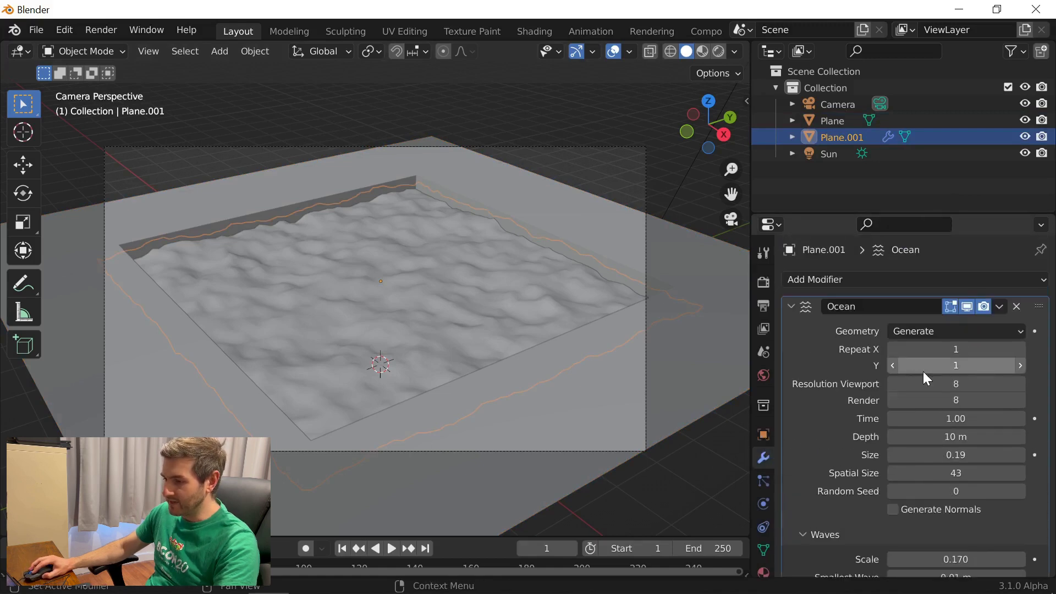
scroll(925, 378, "down", 2)
mouse_move(970, 371)
left_mouse_down()
mouse_move(913, 374)
mouse_move(985, 374)
left_mouse_up()
- Enlarge the timeline and keyframe the Ocean modifier's Time at 0 on frame 1
left_click_drag(424, 535, 426, 502)
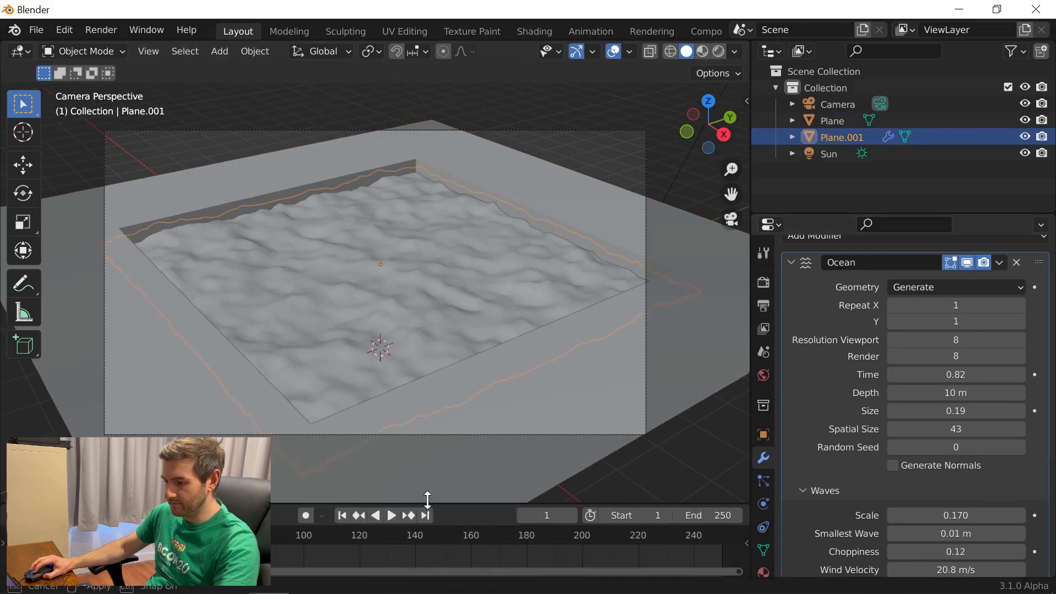
left_click(956, 375)
type("0")
key("Return")
key("i")
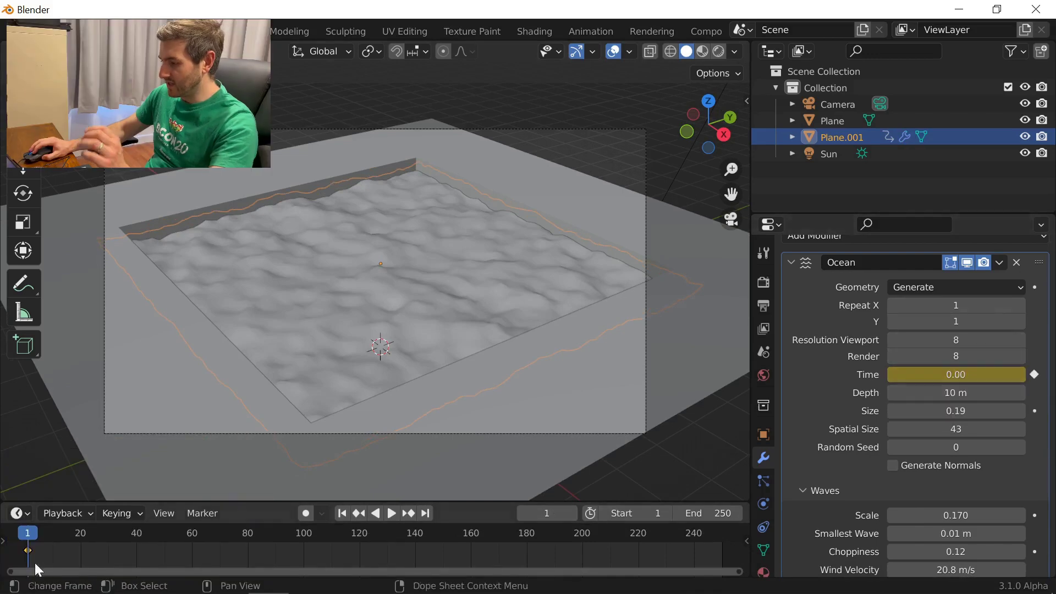
- Go to frame 250 and keyframe the Ocean modifier's Time at 5
key("space")
left_click_drag(44, 529, 722, 524)
left_click(967, 374)
type("5")
key("Return")
key("i")
- Play the water animation briefly from the first frame and stop it
left_click(352, 514)
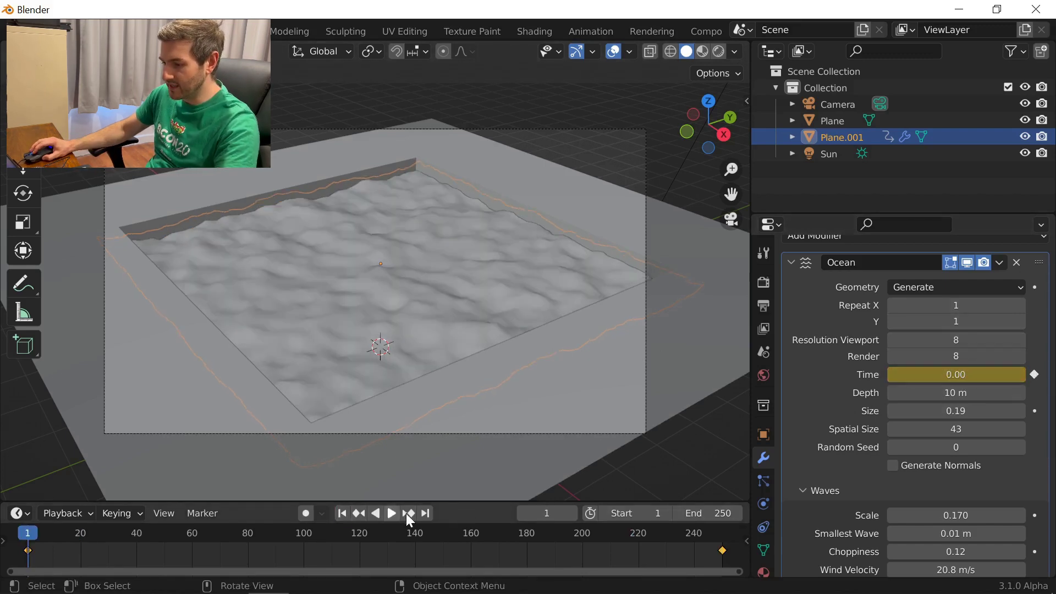
left_click(390, 513)
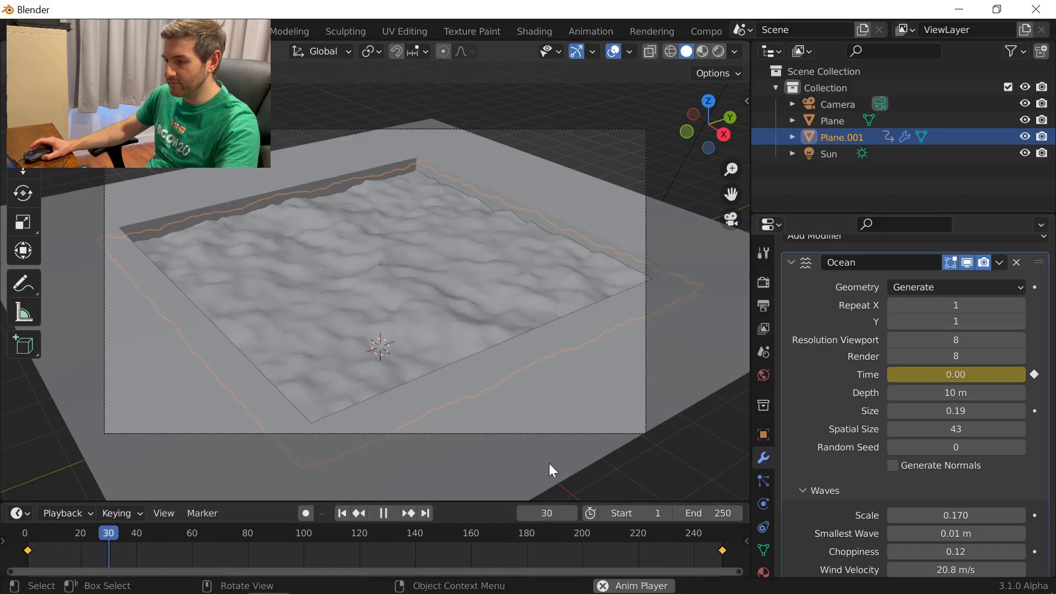
left_click(393, 514)
- Enlarge the timeline further and set the interpolation of the Time keyframes to Linear
left_click_drag(457, 500, 463, 447)
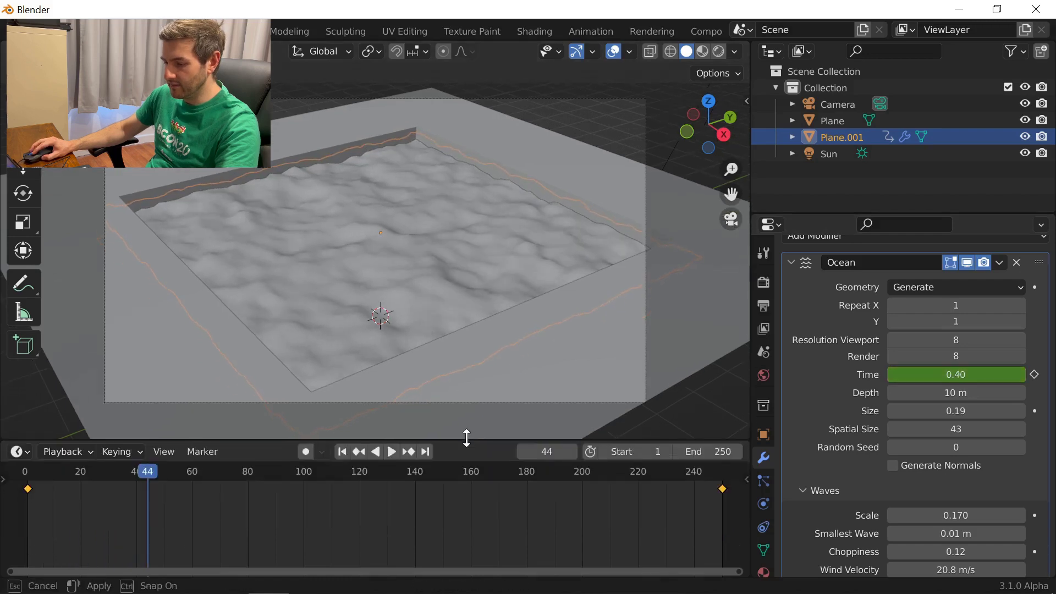
key("t")
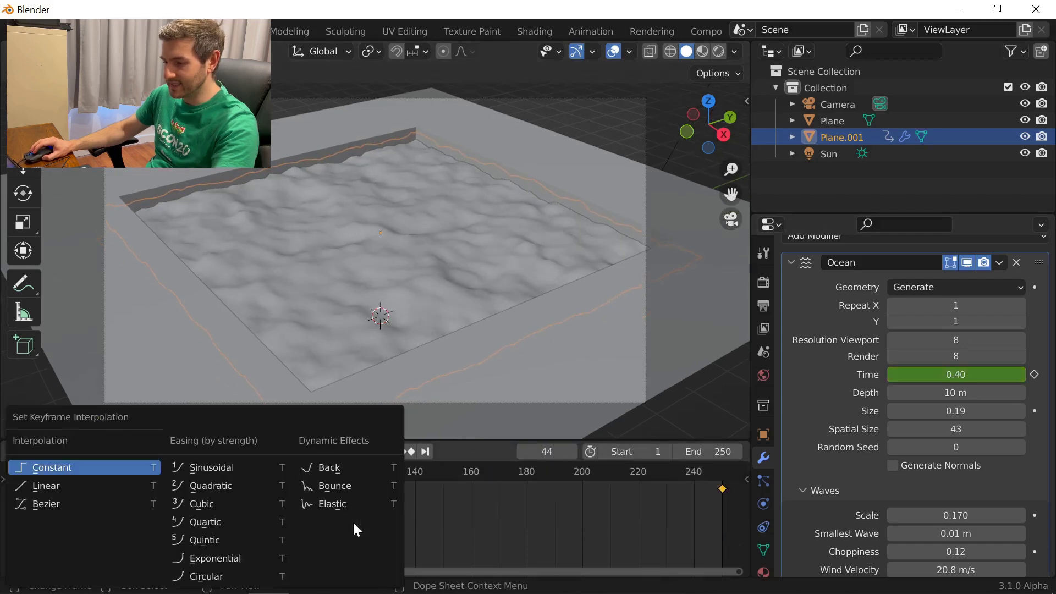
left_click(128, 487)
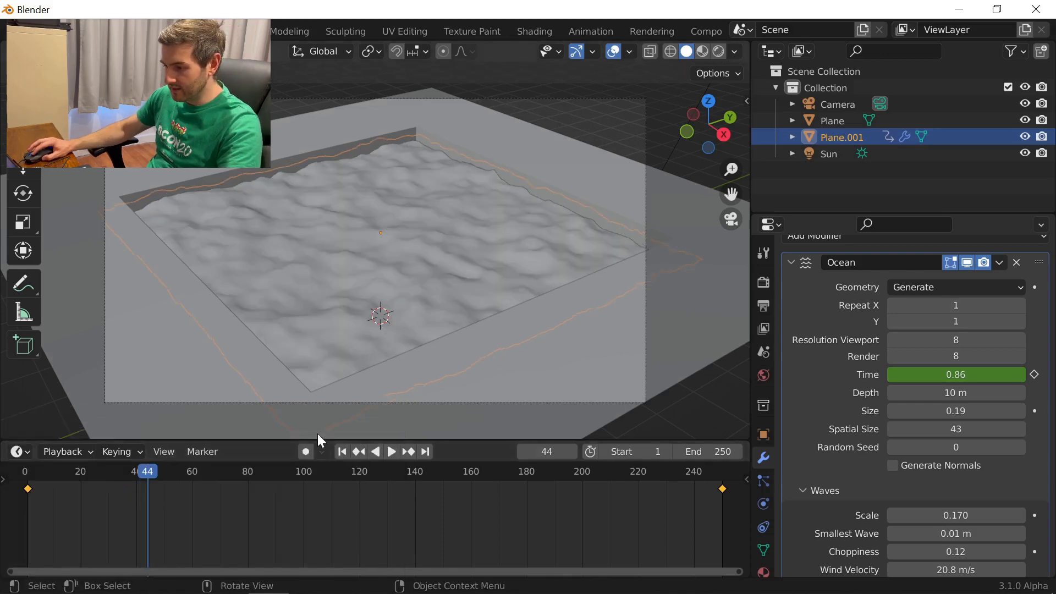
- Replay the animation from frame 1 and examine the wave motion up close
left_click(342, 451)
left_click(388, 453)
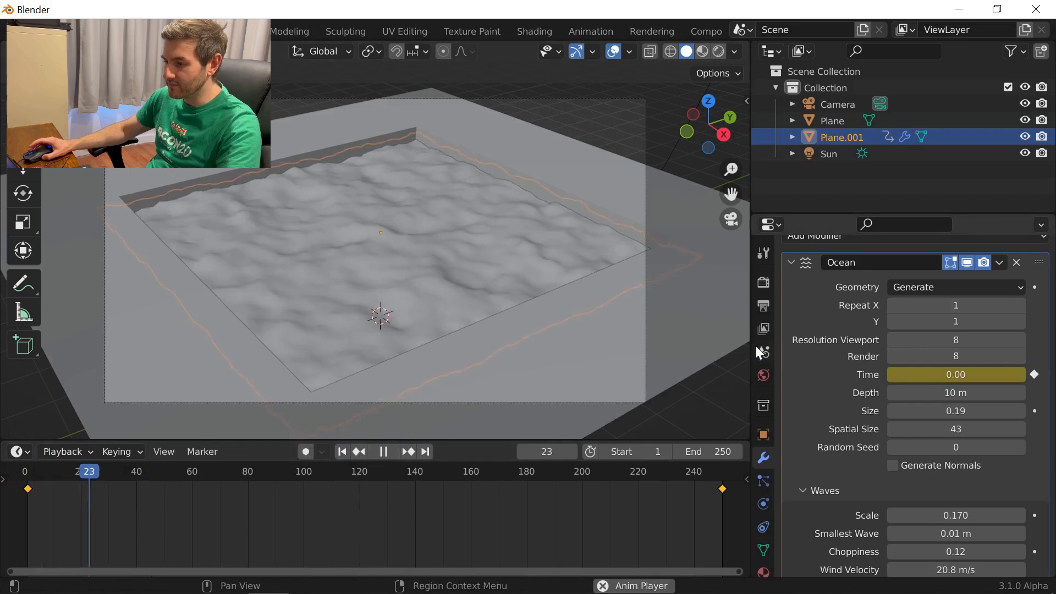
scroll(660, 294, "up", 3)
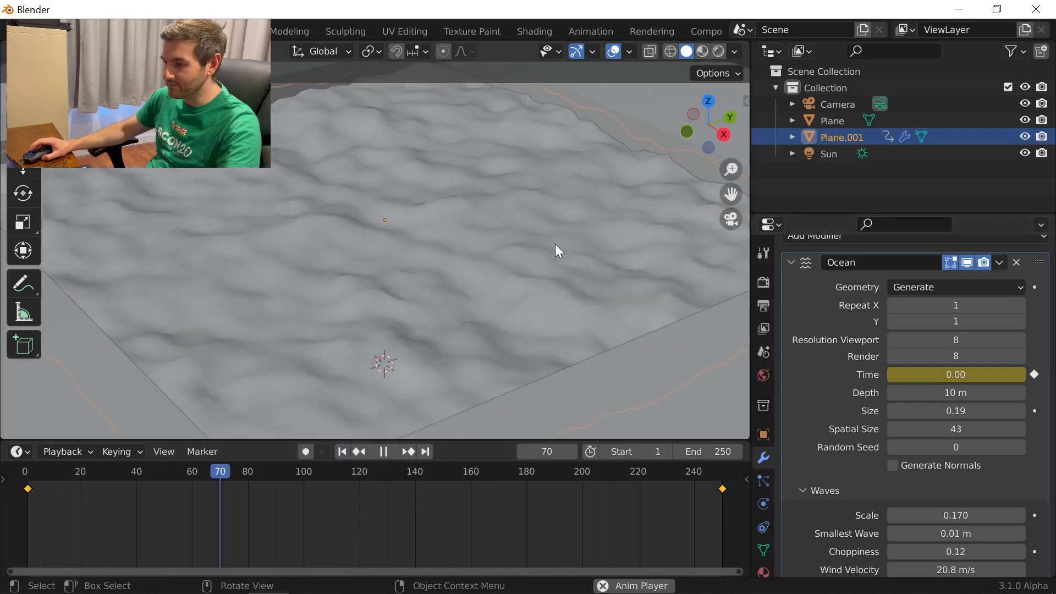
scroll(556, 250, "down", 3)
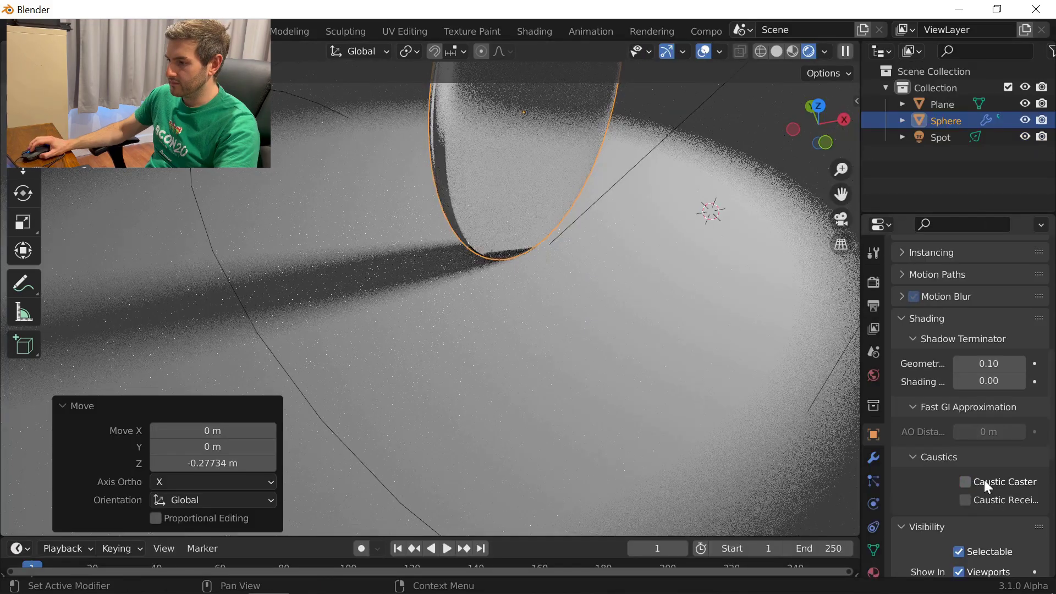
- Enable Caustic Caster on the glass sphere in the spot-light scene and return the viewport to solid shading
left_click(985, 480)
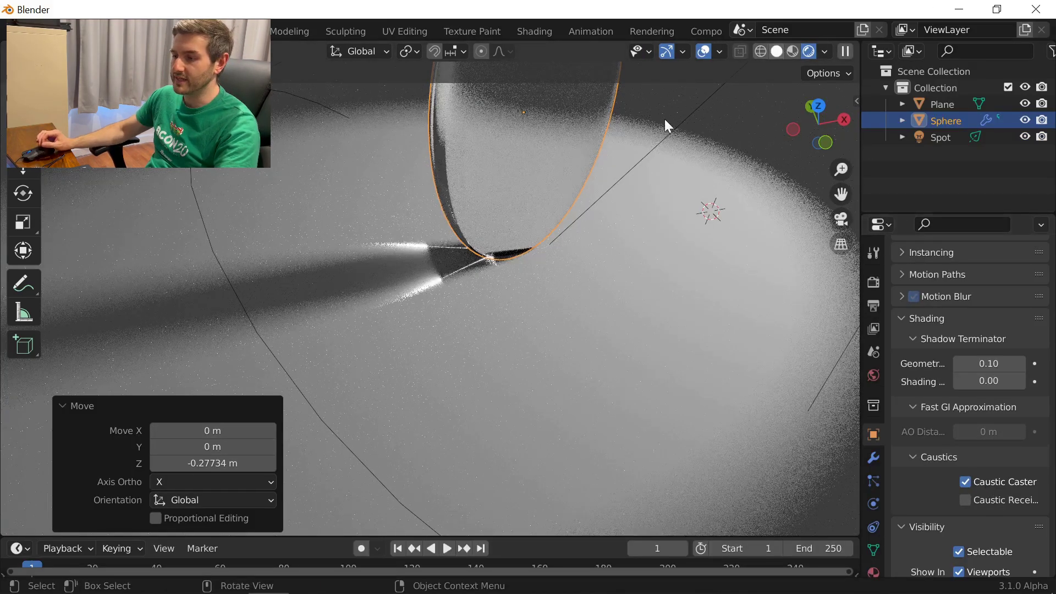
left_click(776, 51)
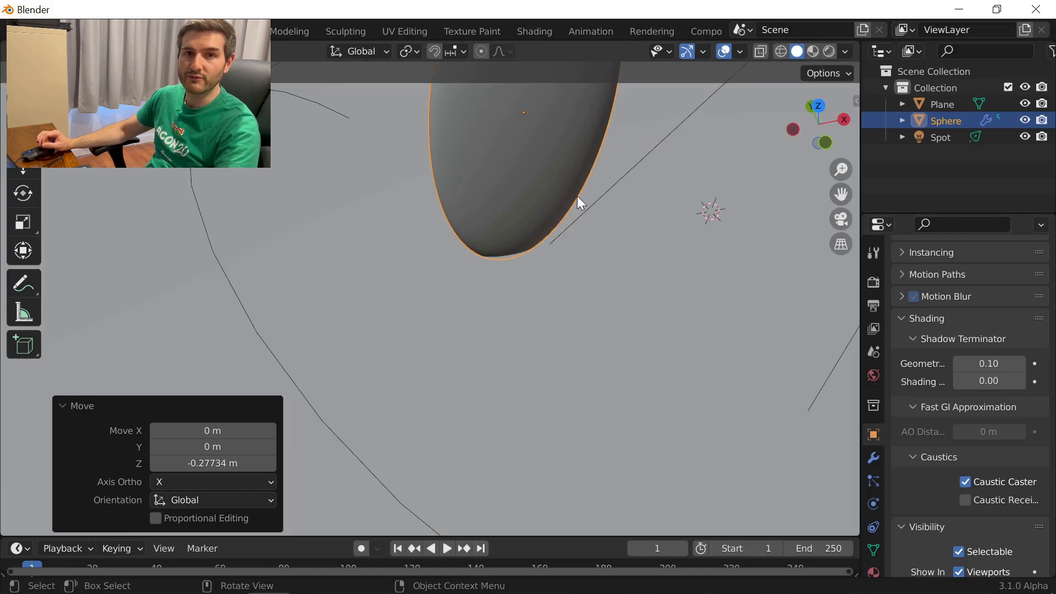